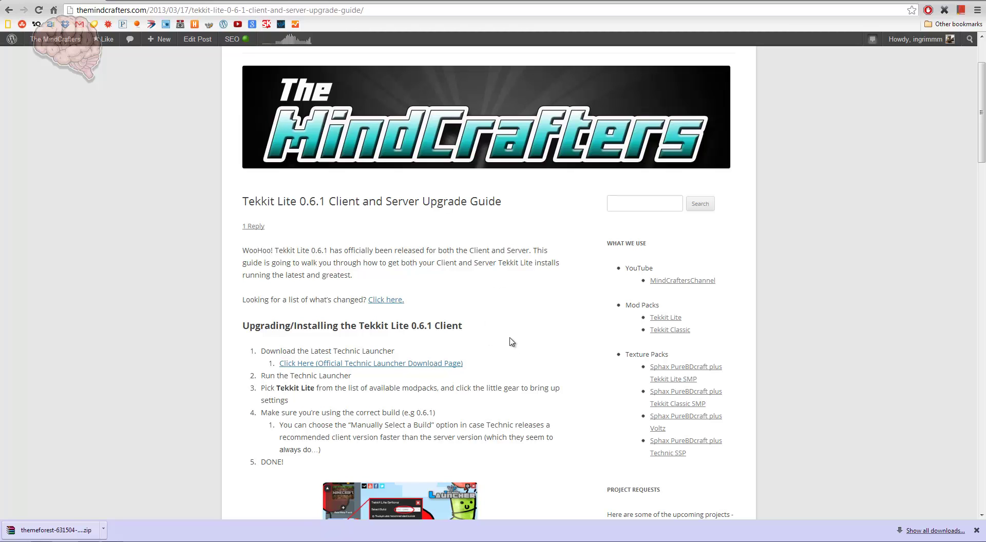
Step: Read through the Tekkit Lite 0.6.1 guide's section on upgrading and installing the client
scroll(336, 383, "down", 3)
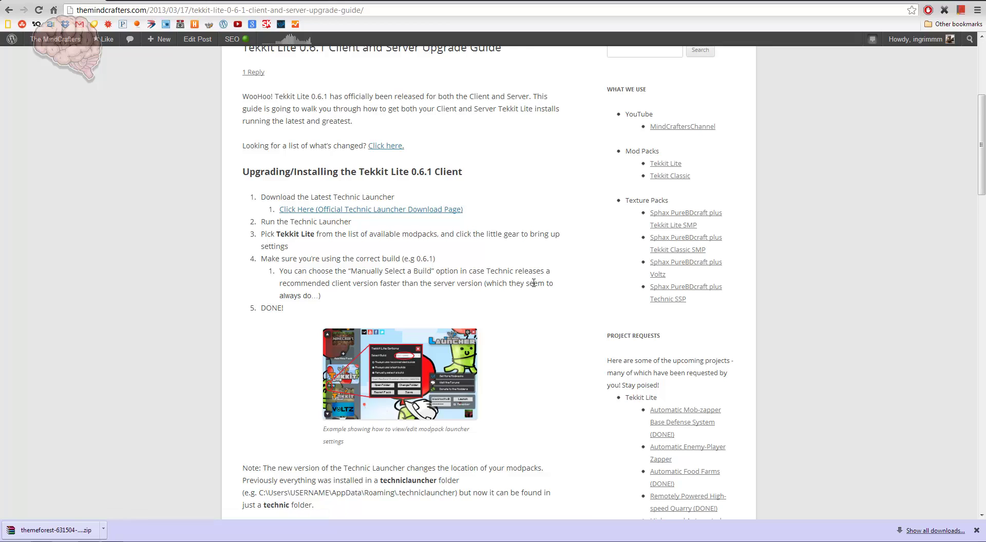
scroll(534, 285, "down", 1)
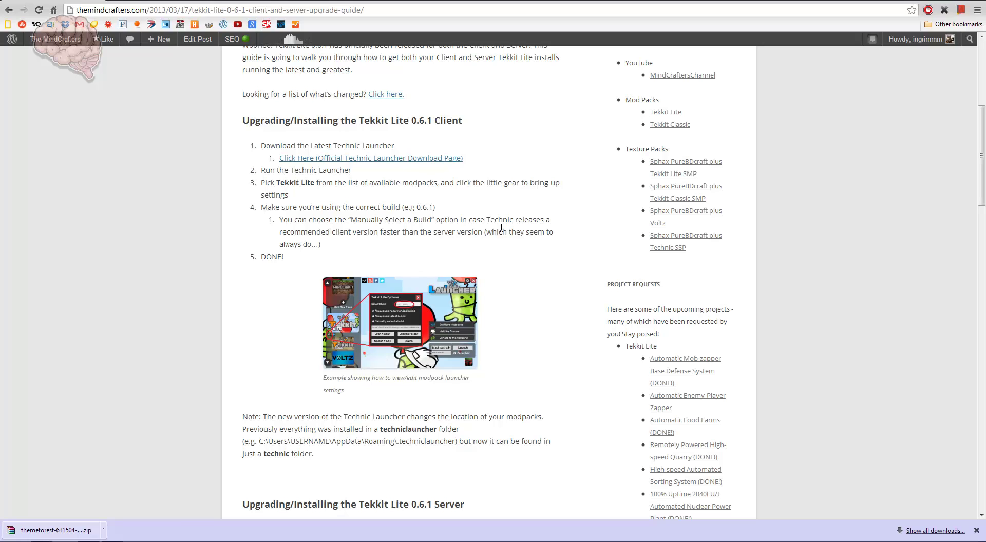
scroll(457, 226, "up", 2)
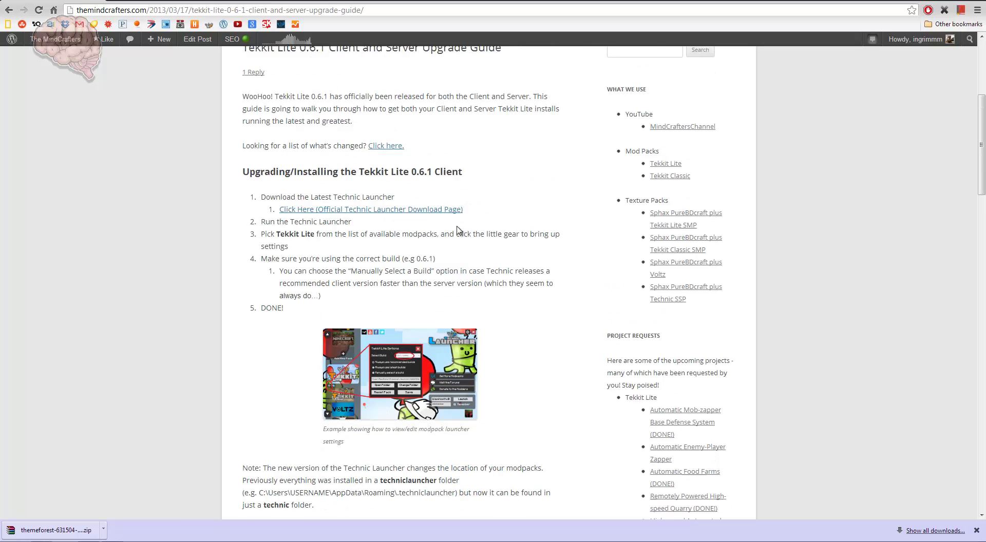
scroll(508, 267, "down", 1)
scroll(503, 255, "down", 2)
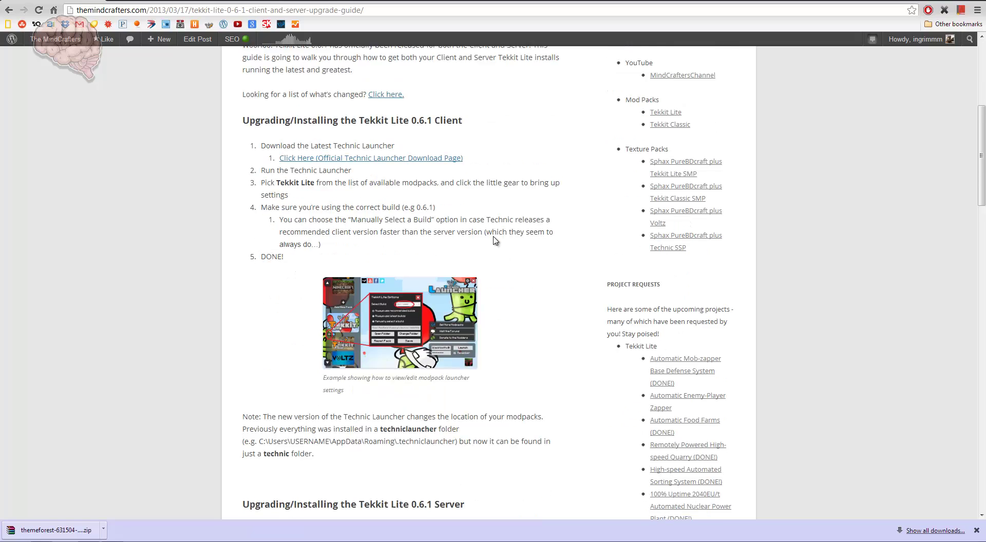
scroll(495, 241, "up", 7)
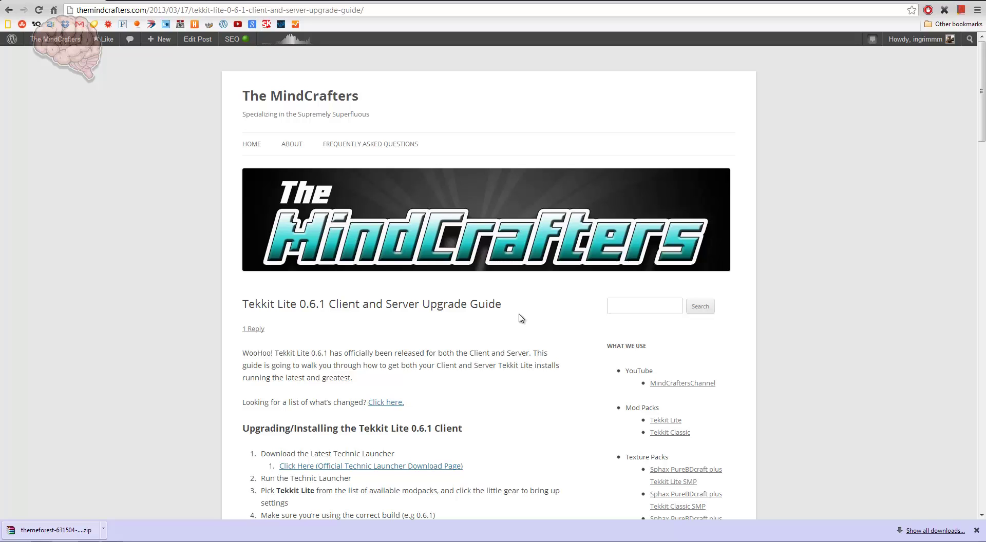
scroll(532, 343, "down", 2)
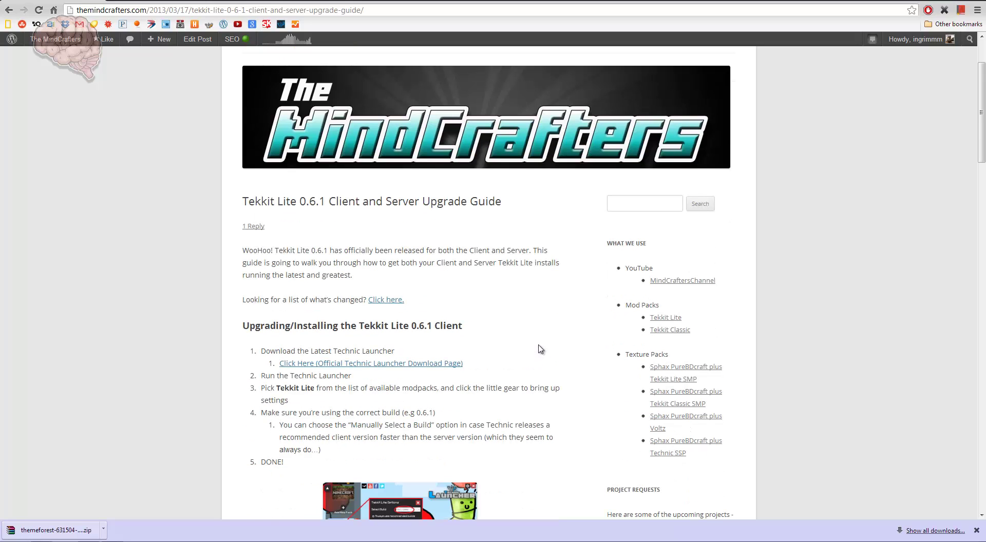
scroll(541, 349, "down", 1)
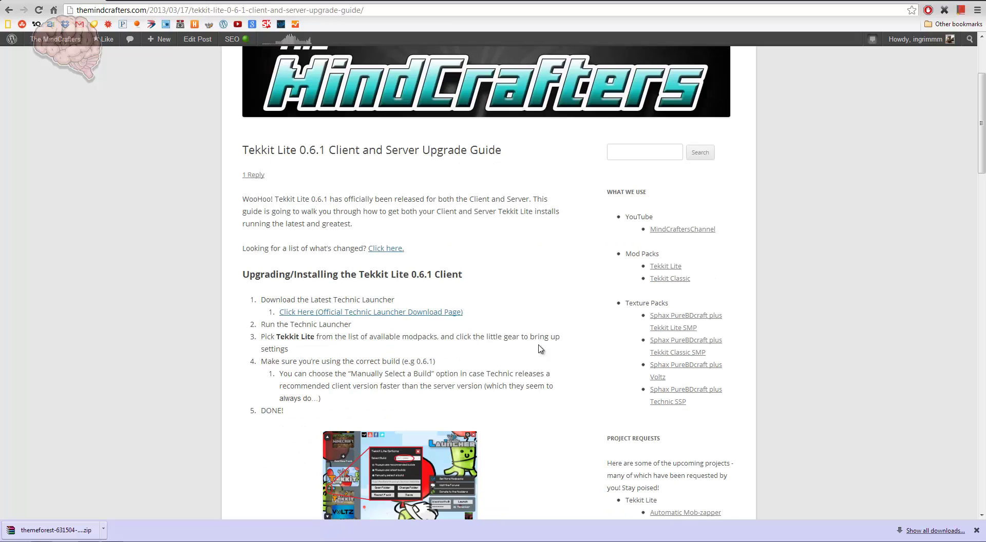
scroll(541, 349, "down", 2)
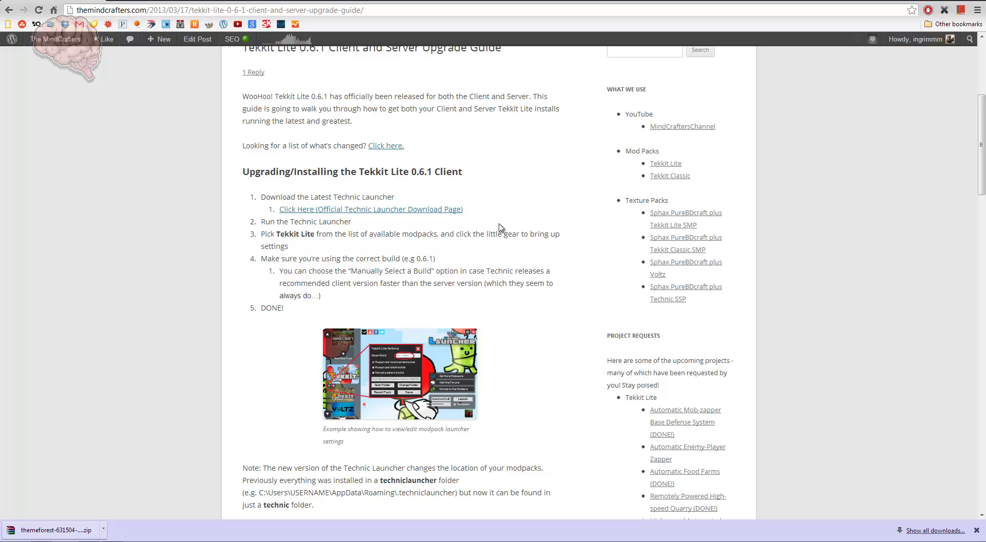
Step: Open the guide's official Technic Launcher download page in a new tab and save the Windows version, TechnicLauncher.exe, to Downloads
right_click(417, 210)
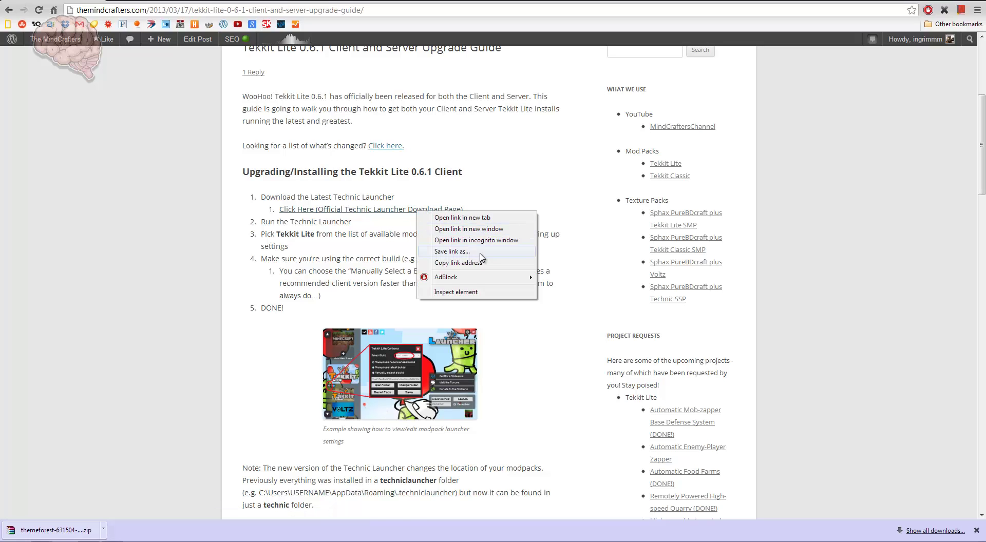
left_click(477, 217)
key("ctrl+Tab")
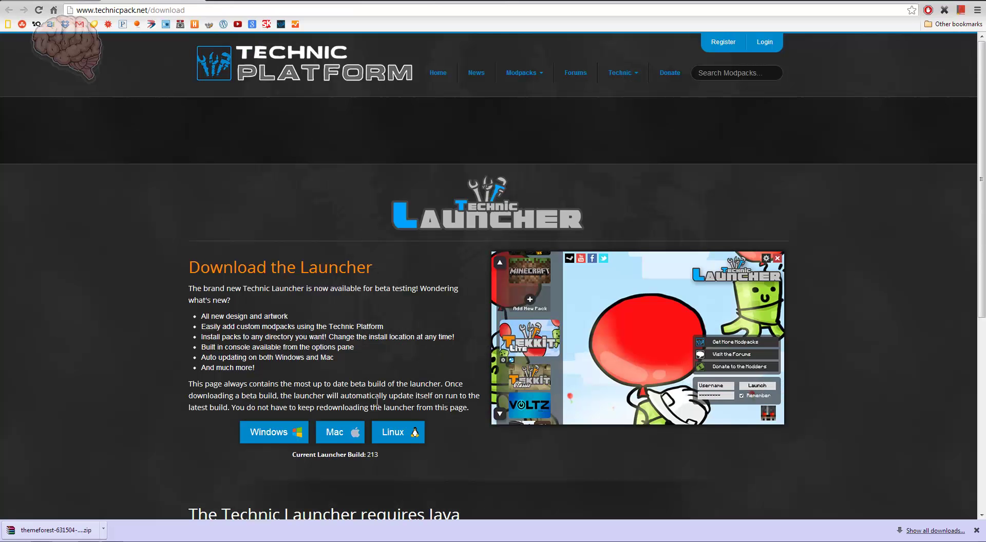
scroll(377, 402, "down", 2)
left_click(274, 433)
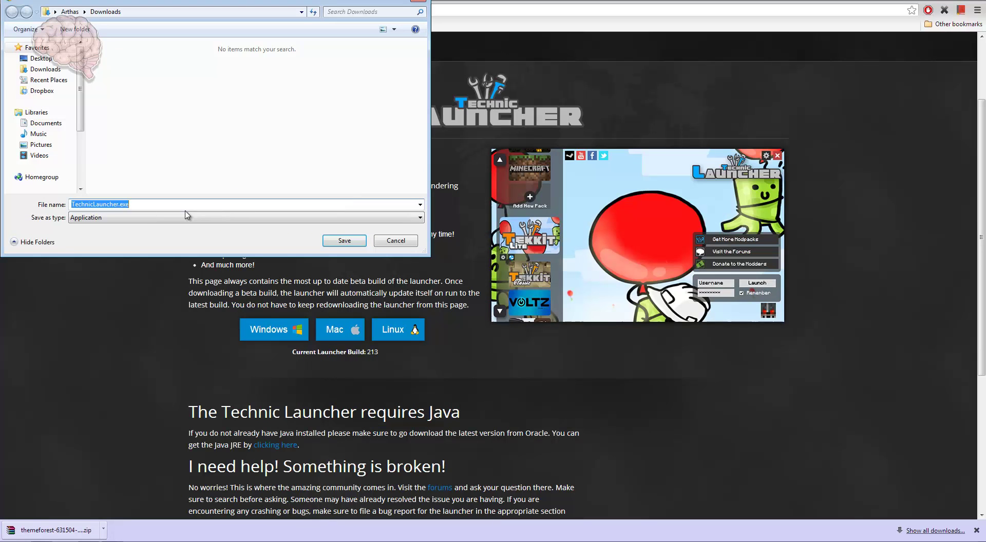
left_click(350, 240)
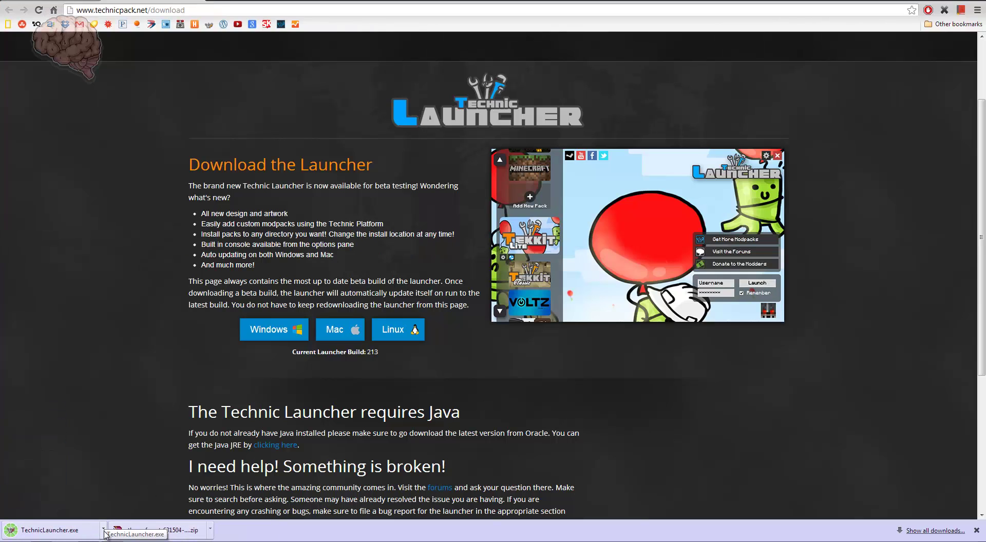
Step: Show the downloaded TechnicLauncher.exe in its folder and move it to the Desktop, replacing the existing copy
left_click(103, 529)
left_click(128, 498)
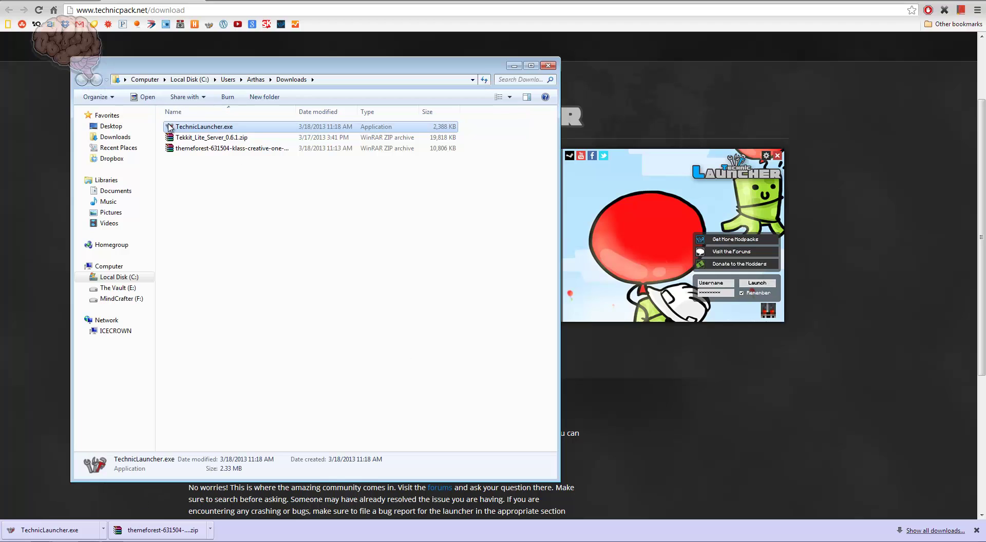
left_click_drag(185, 127, 106, 127)
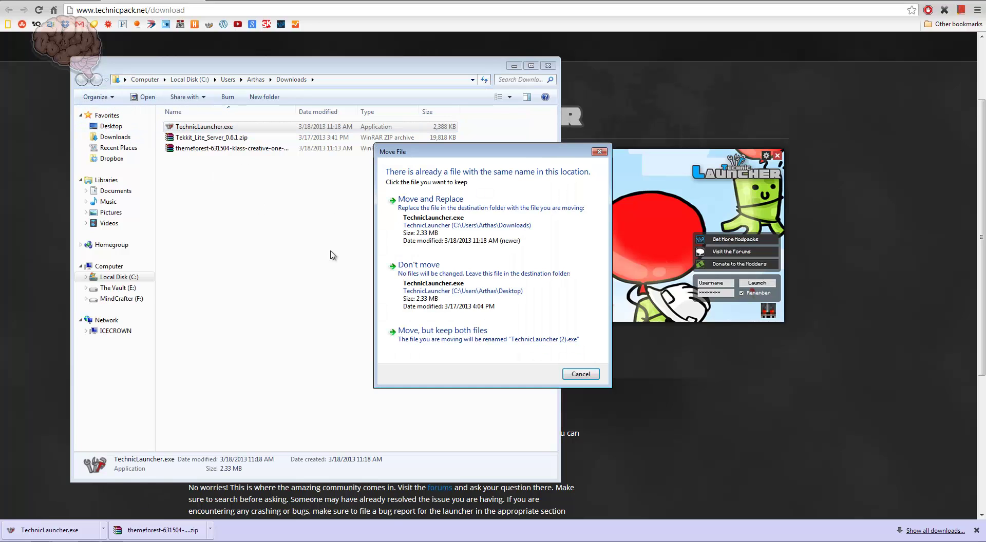
left_click(475, 216)
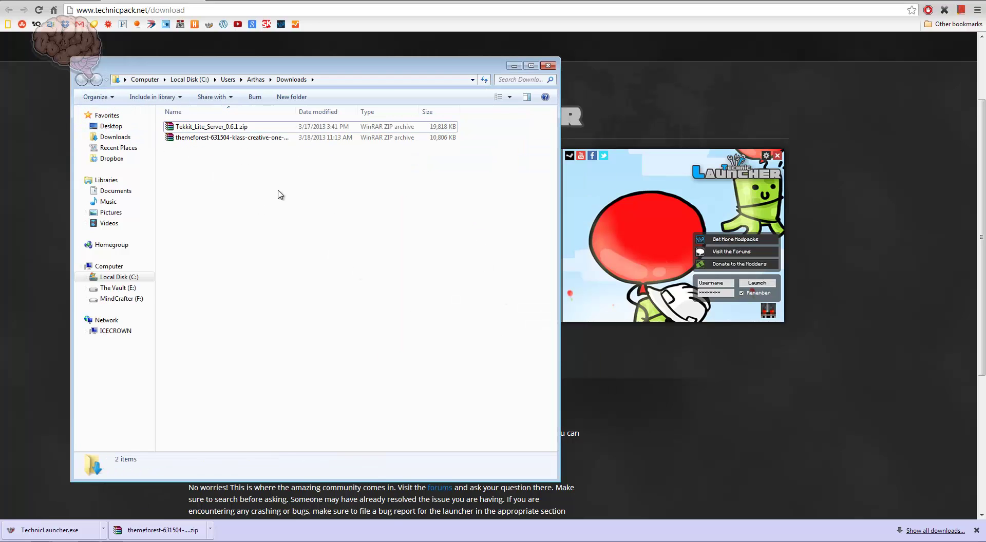
Step: Run TechnicLauncher.exe from the Desktop and view the install directory choice, keeping the default .technic folder
left_click(14, 534)
left_click(56, 284)
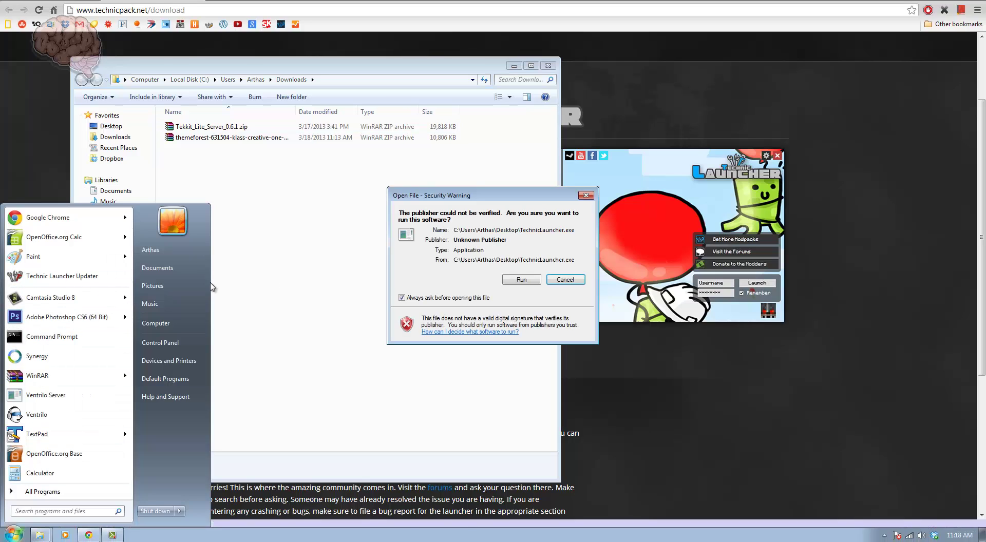
left_click(520, 277)
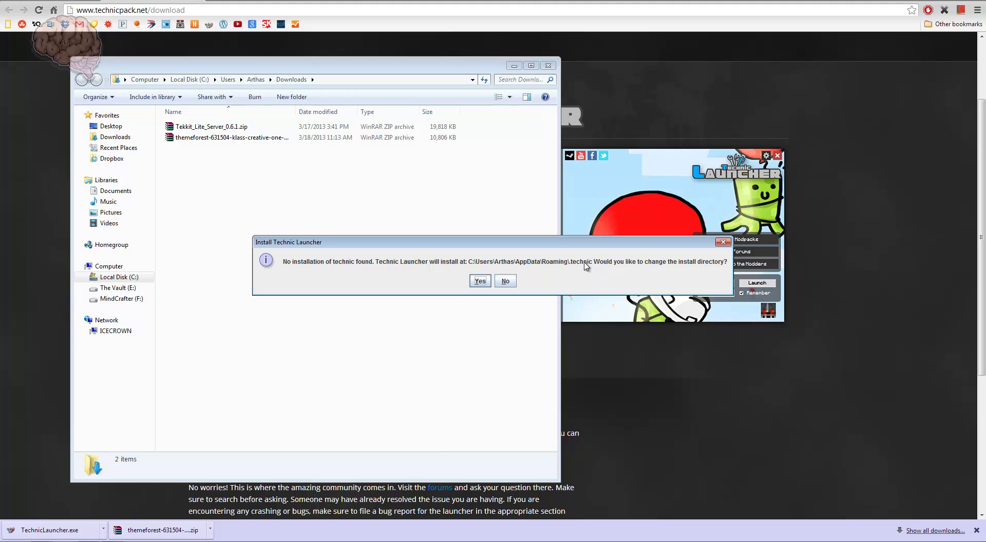
left_click(479, 281)
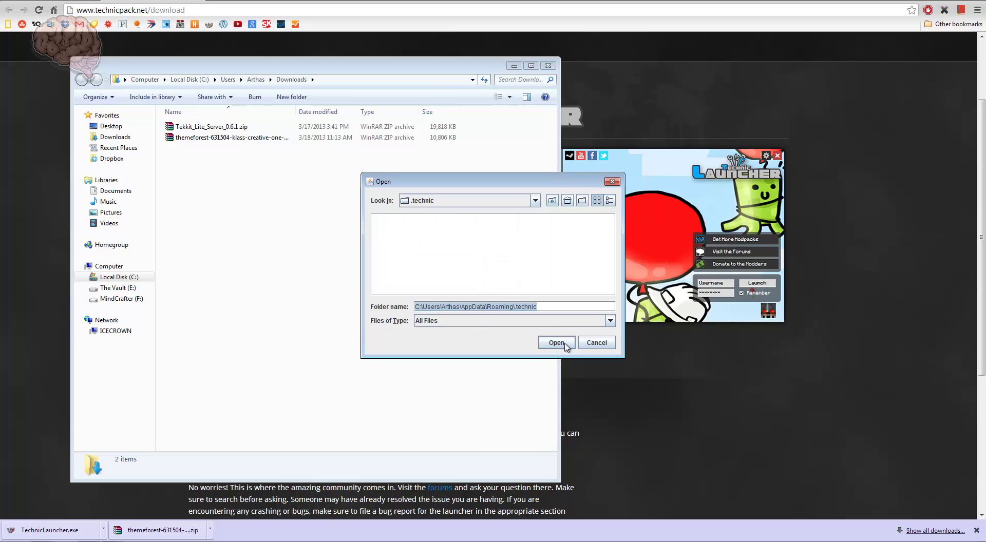
left_click(595, 343)
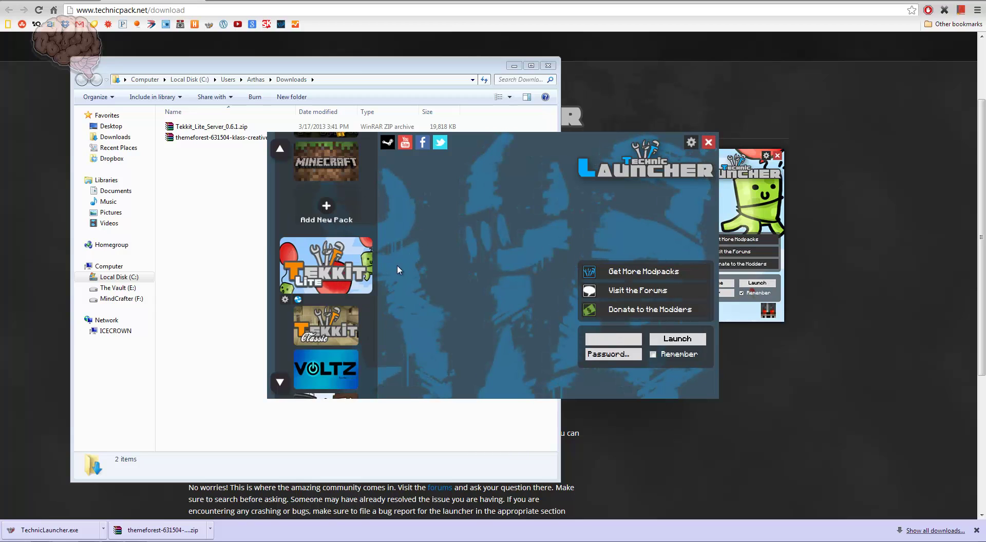
Step: Select the Tekkit Lite modpack in the launcher and open its options
left_click(280, 148)
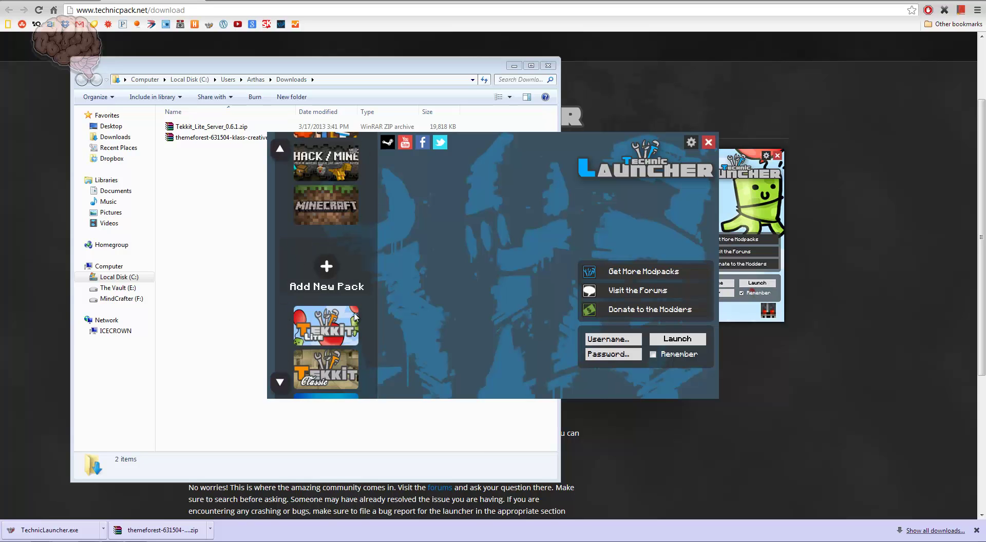
left_click(334, 335)
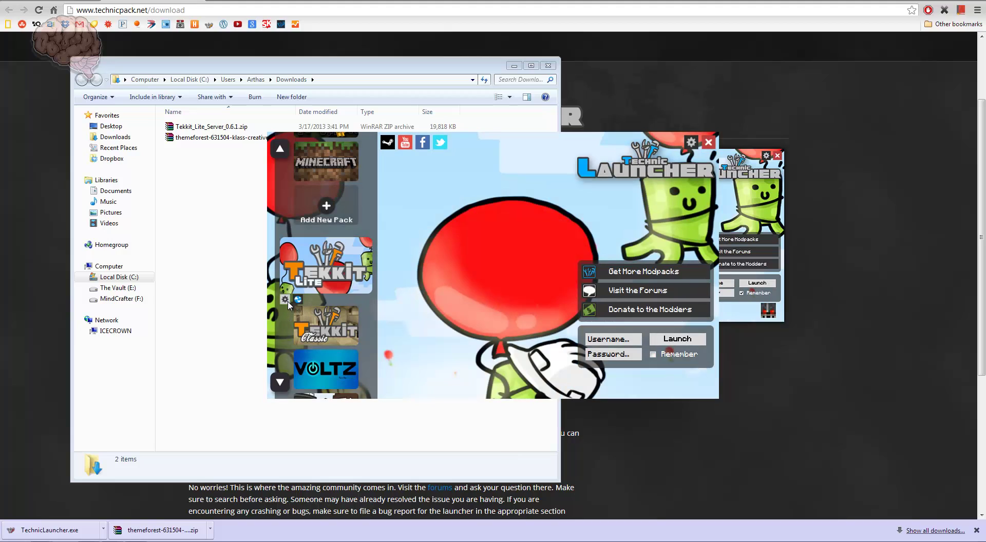
left_click(286, 300)
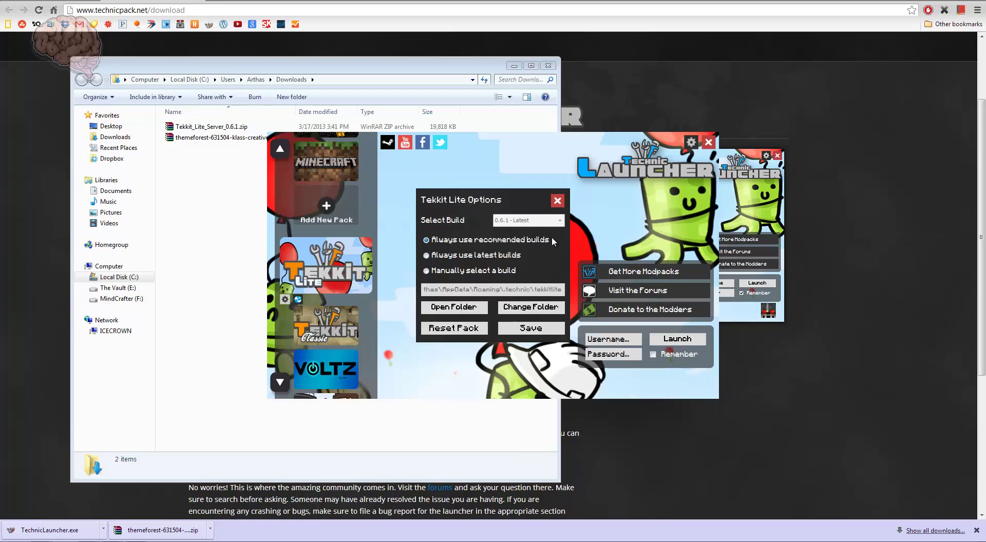
Step: Switch Tekkit Lite to manual build selection and choose build 0.6.1 - Latest
left_click(499, 274)
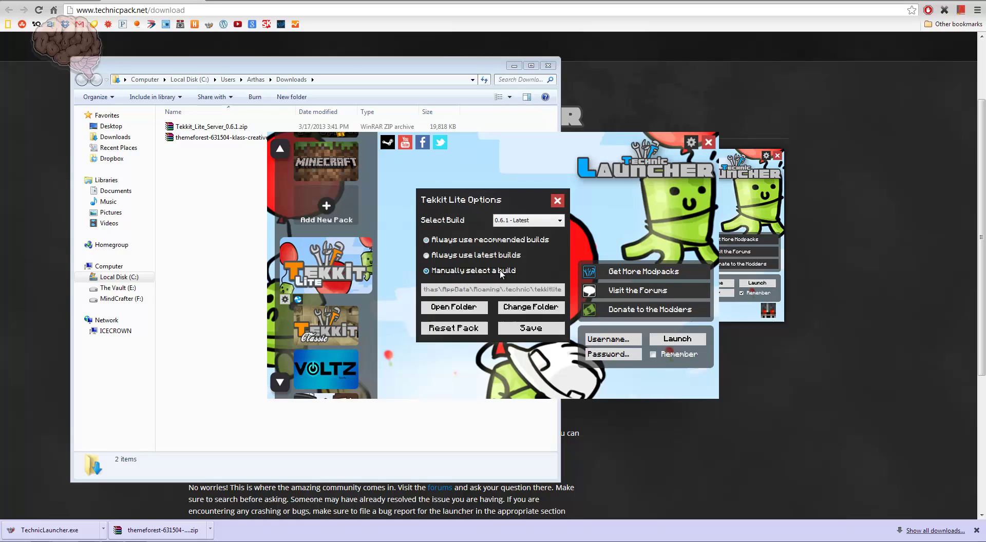
left_click(559, 221)
scroll(559, 240, "down", 3)
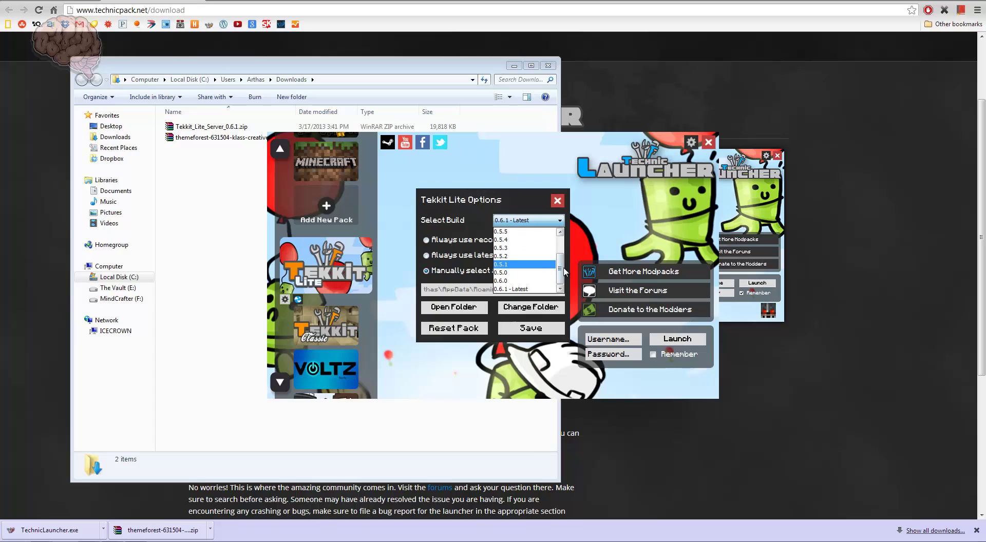
scroll(559, 240, "up", 3)
left_click(553, 287)
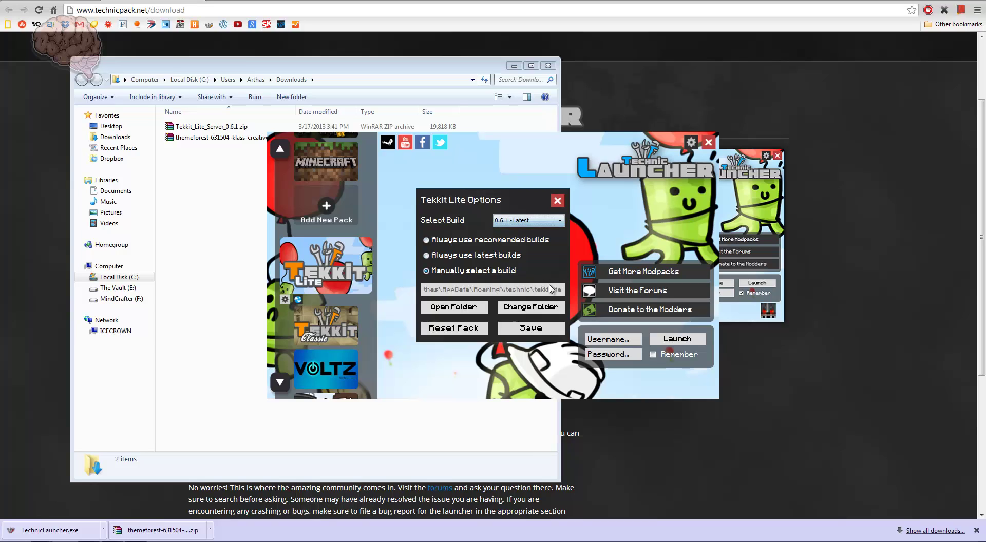
Step: Set Tekkit Lite to always use recommended builds and save the modpack options
left_click(432, 243)
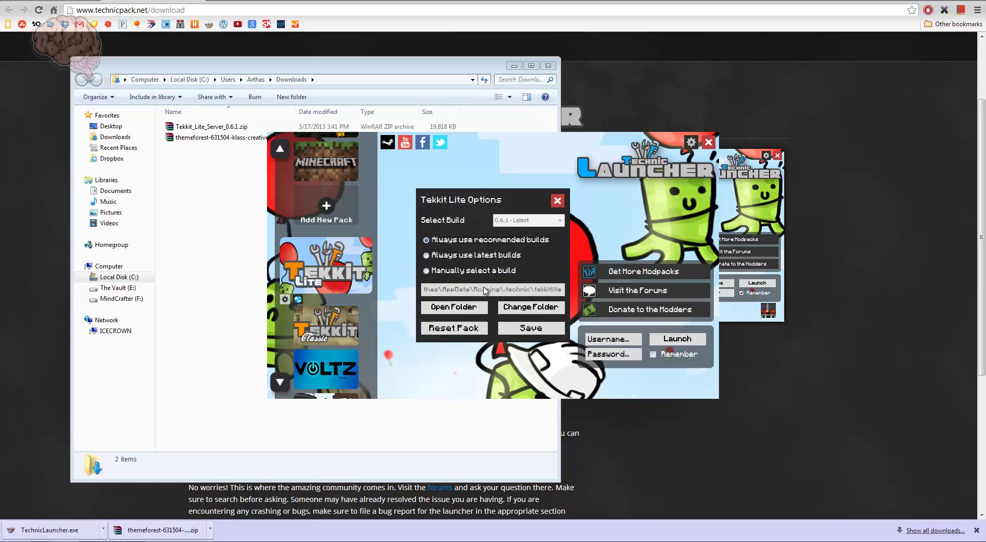
left_click(520, 331)
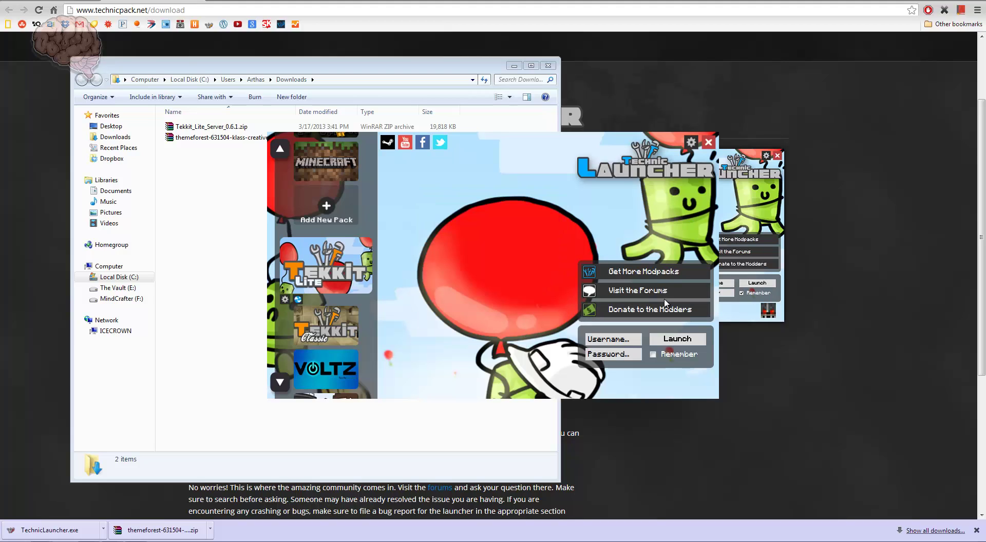
Step: Open the general launcher options and set the memory to 12 GB
left_click(692, 142)
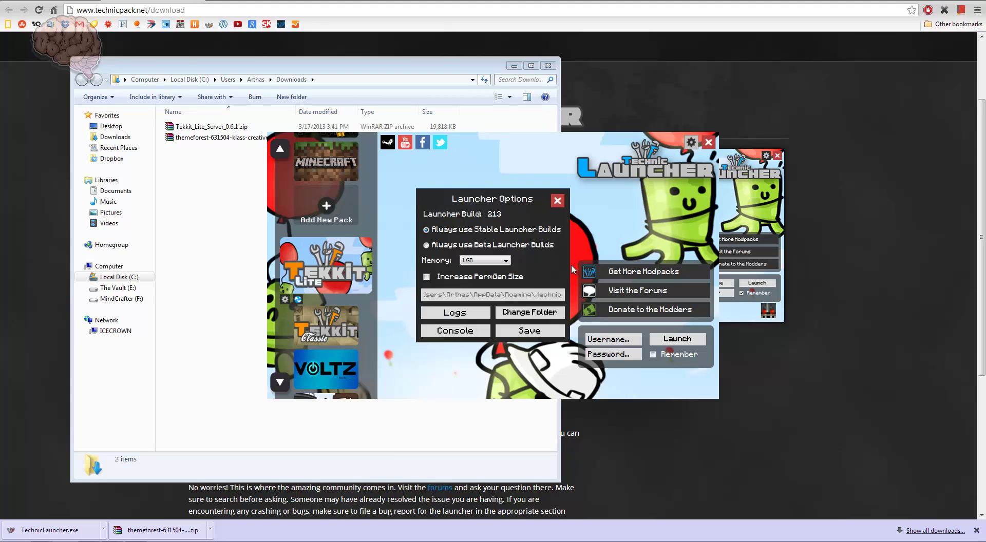
left_click(497, 261)
scroll(478, 303, "down", 3)
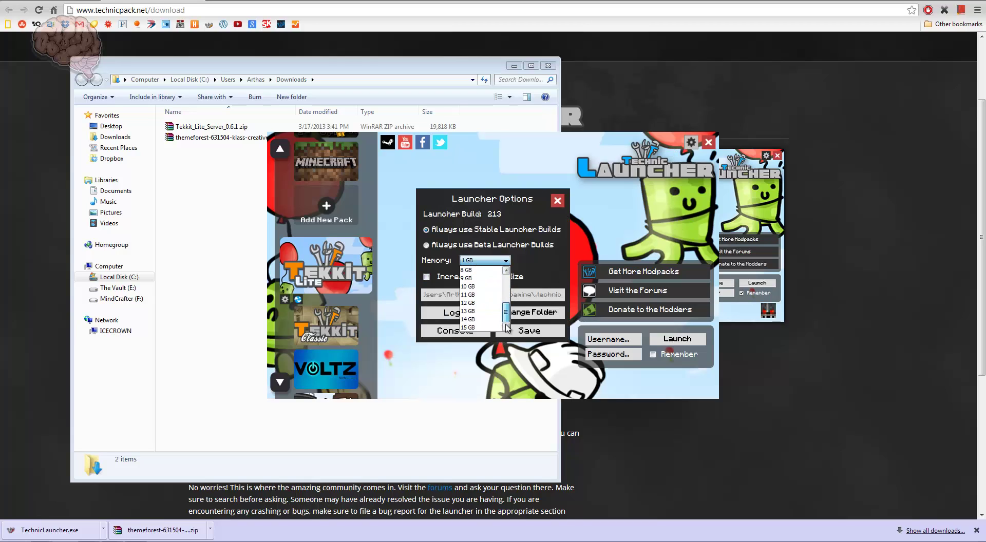
left_click(470, 303)
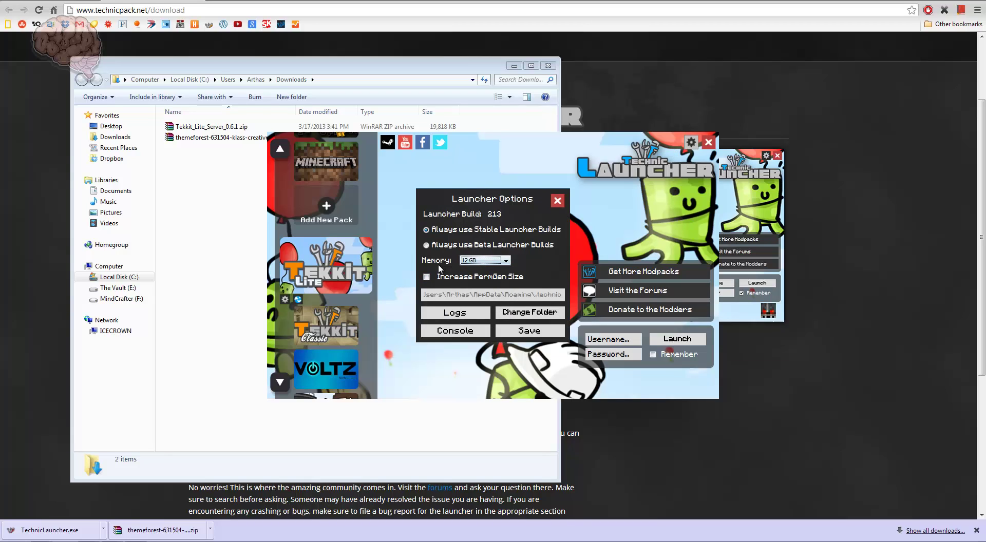
Step: Set the launcher memory to 8 GB, save the options and restart the launcher to apply them
left_click(507, 261)
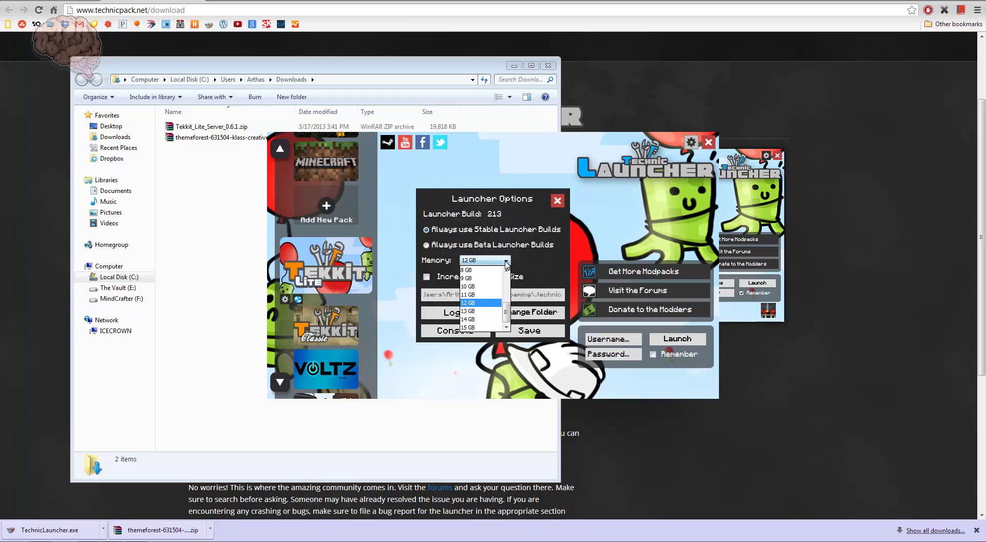
scroll(506, 309, "up", 3)
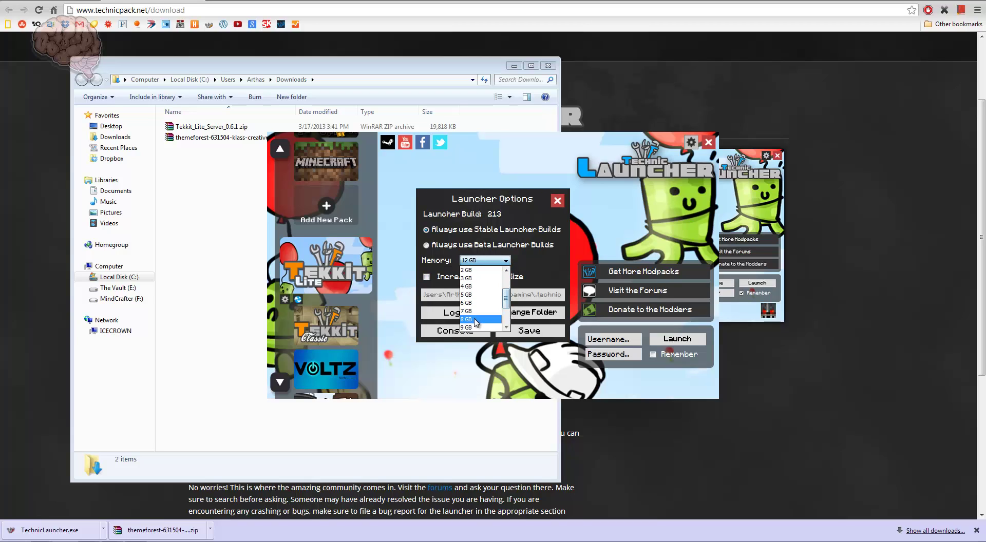
left_click(477, 319)
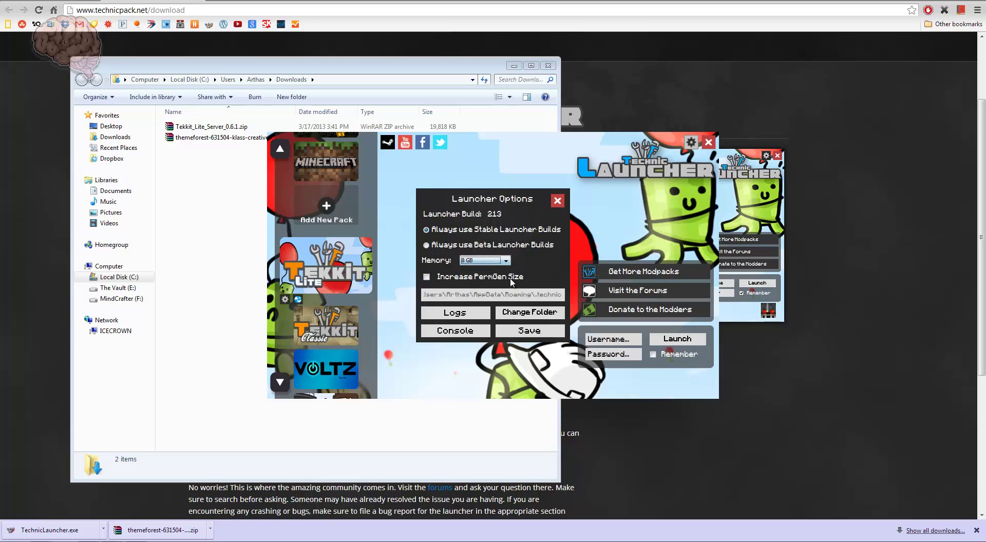
left_click(522, 333)
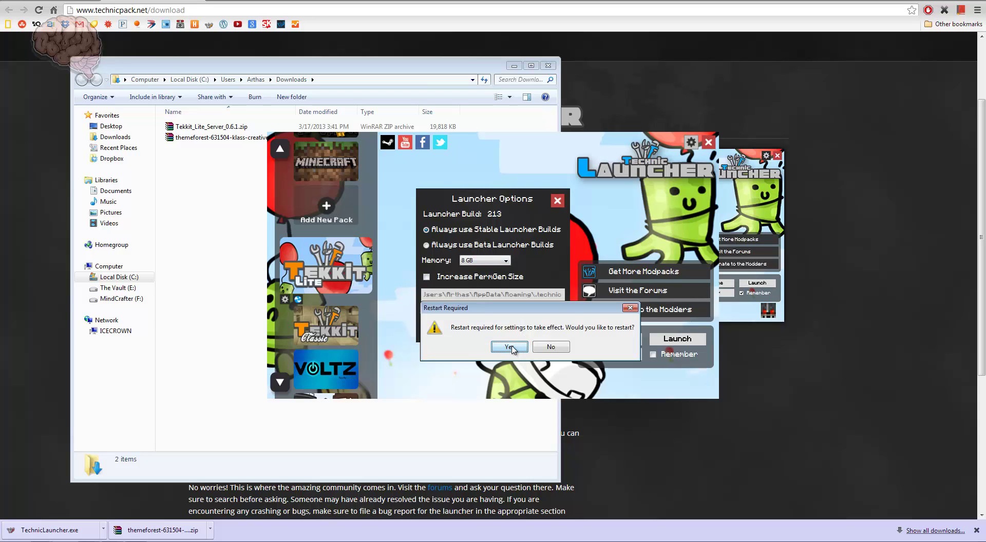
left_click(510, 348)
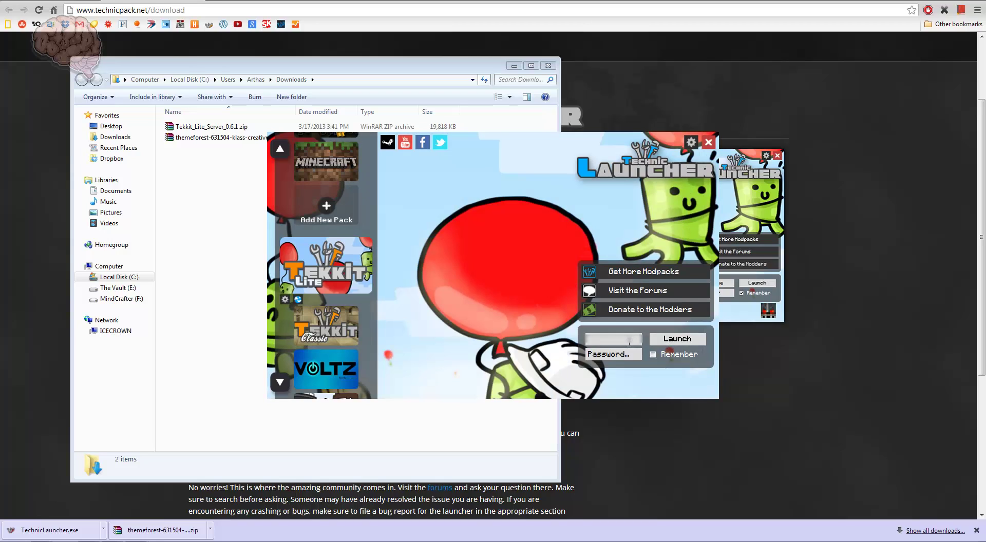
Step: Log in to the launcher with the account username and password, enable Remember, and launch Tekkit Lite
type("MindCrafter")
key("Tab")
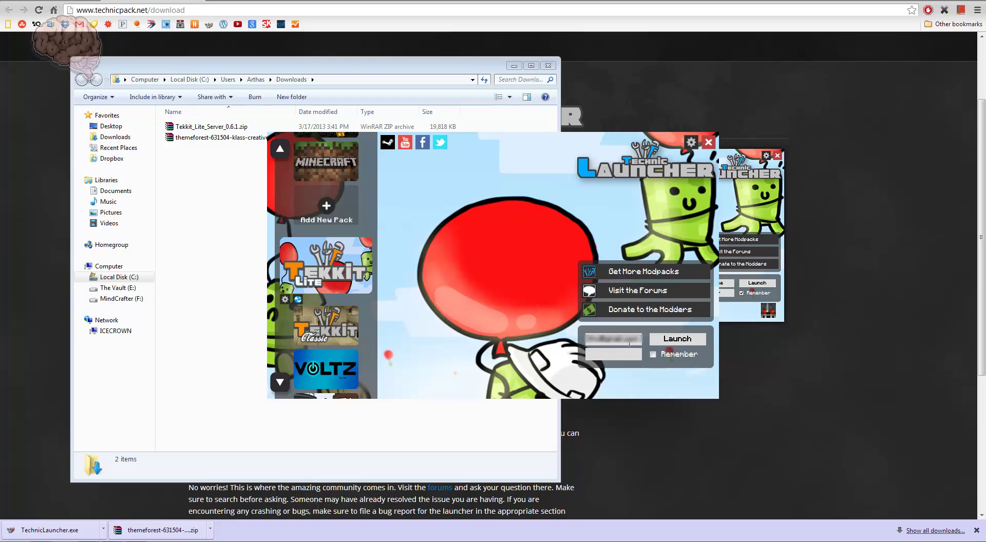
type("********")
left_click(653, 354)
left_click(676, 339)
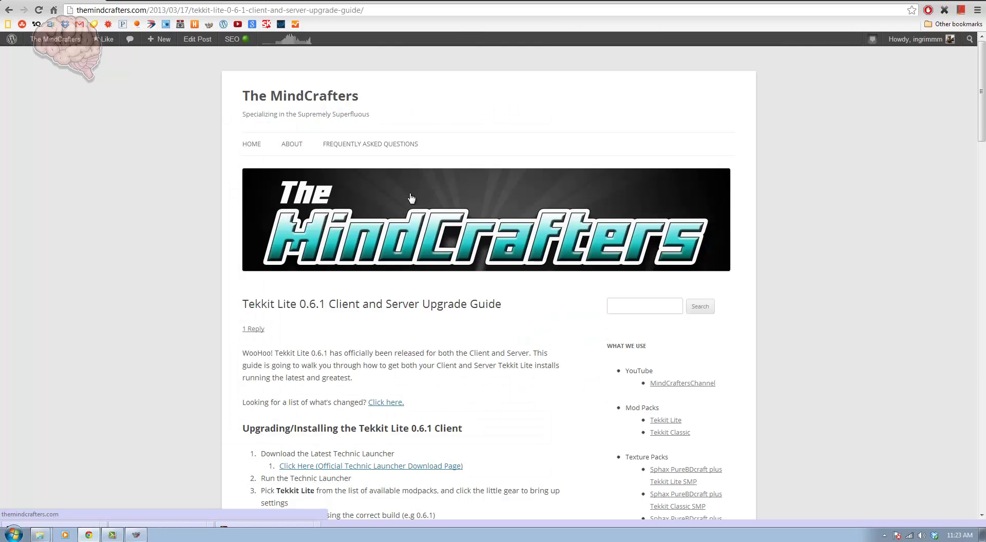
Step: Open the desktop in a new file window and check the contents of the Tekkit Lite Server folder
scroll(421, 152, "down", 1)
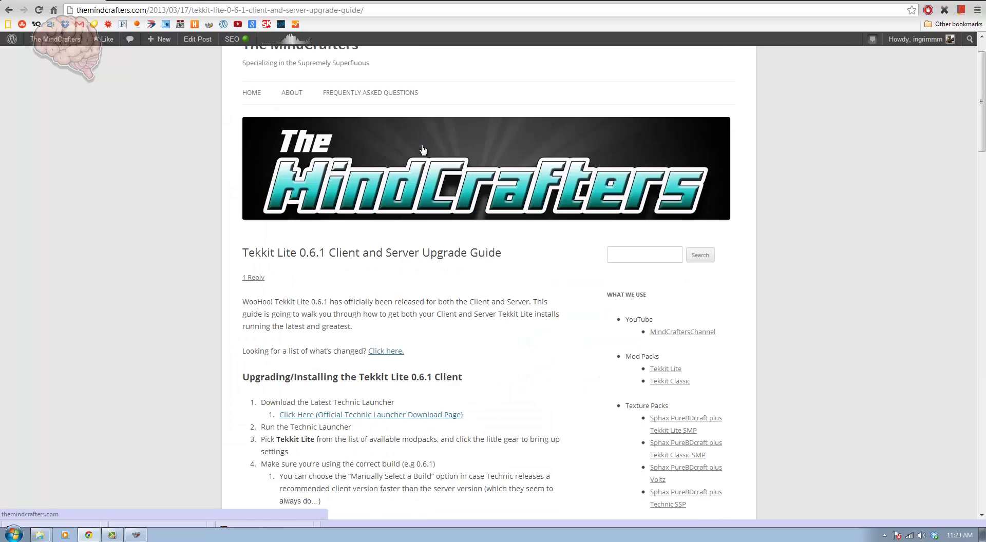
key("super+e")
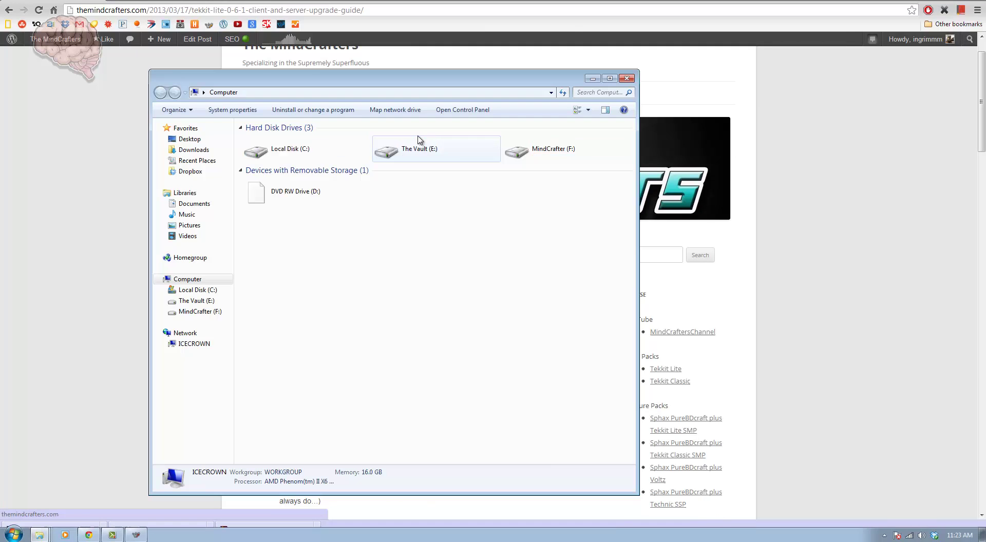
left_click(190, 140)
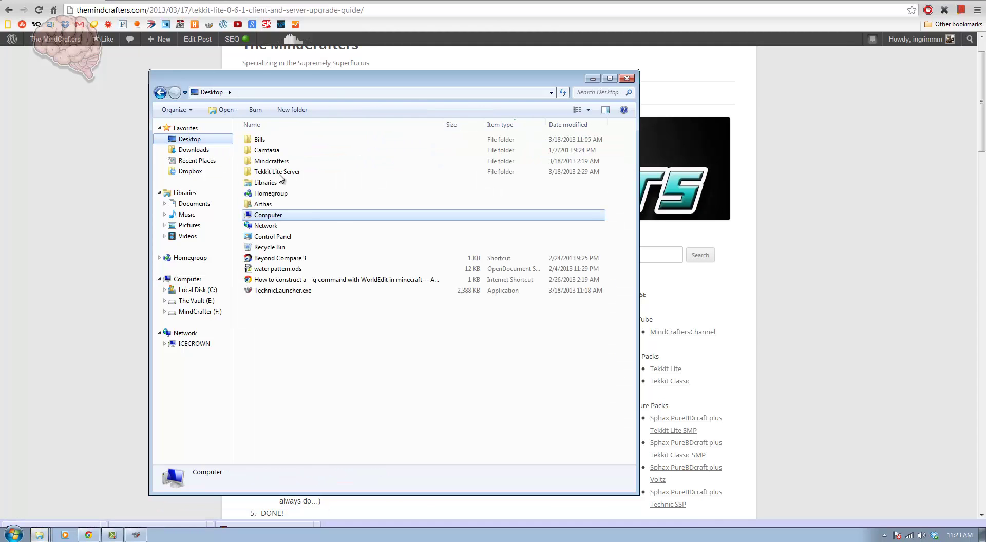
right_click(301, 175)
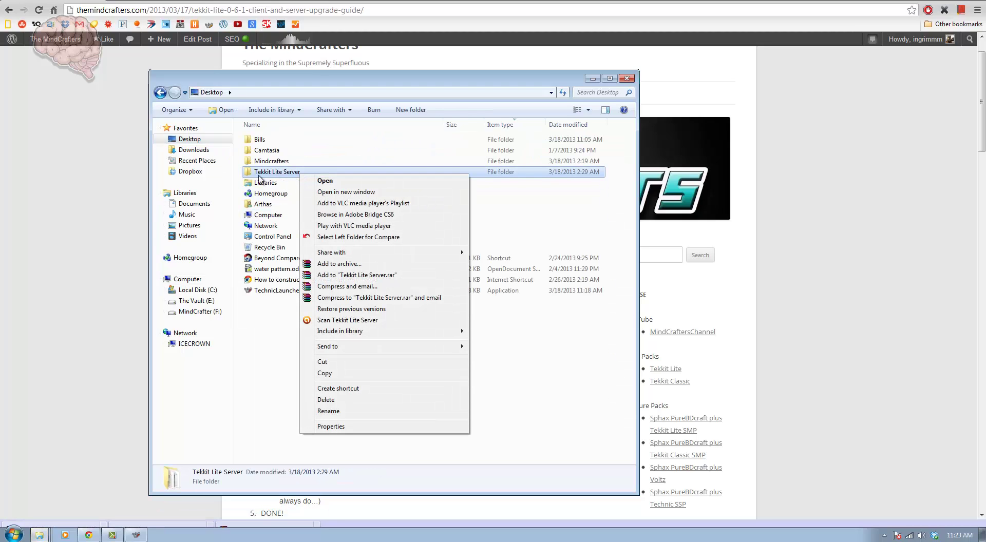
left_click(275, 350)
left_click(289, 182)
double_click(289, 174)
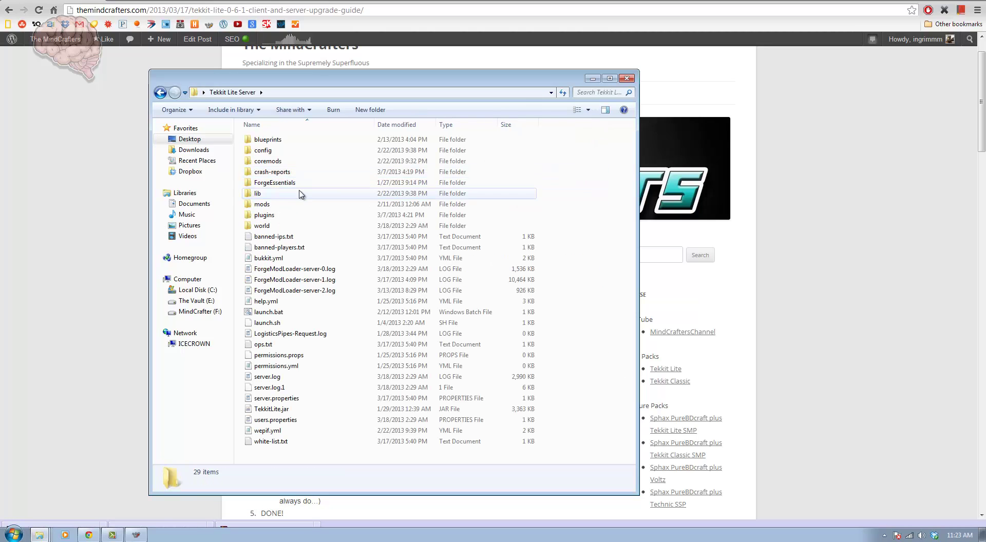
left_click(159, 92)
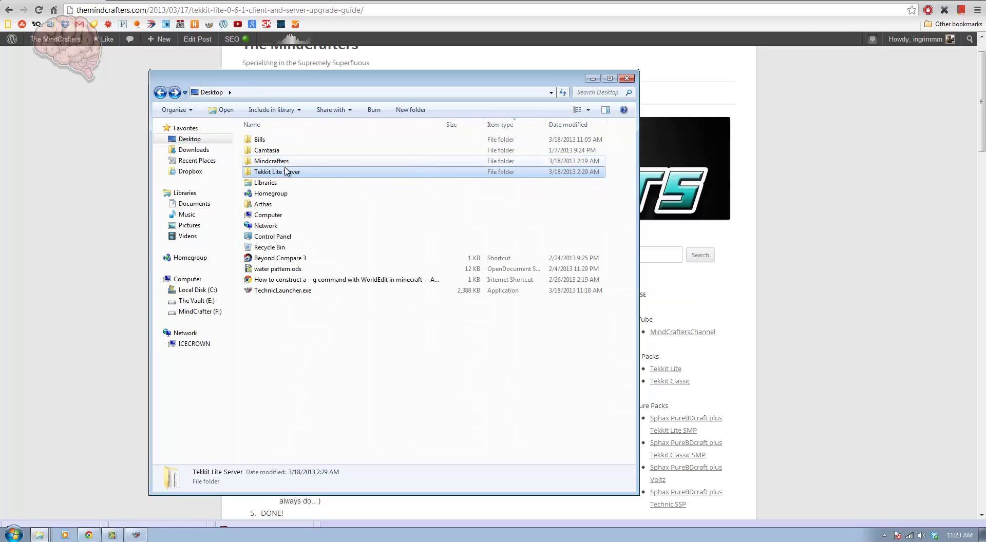
Step: Back up the Tekkit Lite Server folder to Tekkit Lite Server.rar with the Best compression method, and select the archive
right_click(286, 173)
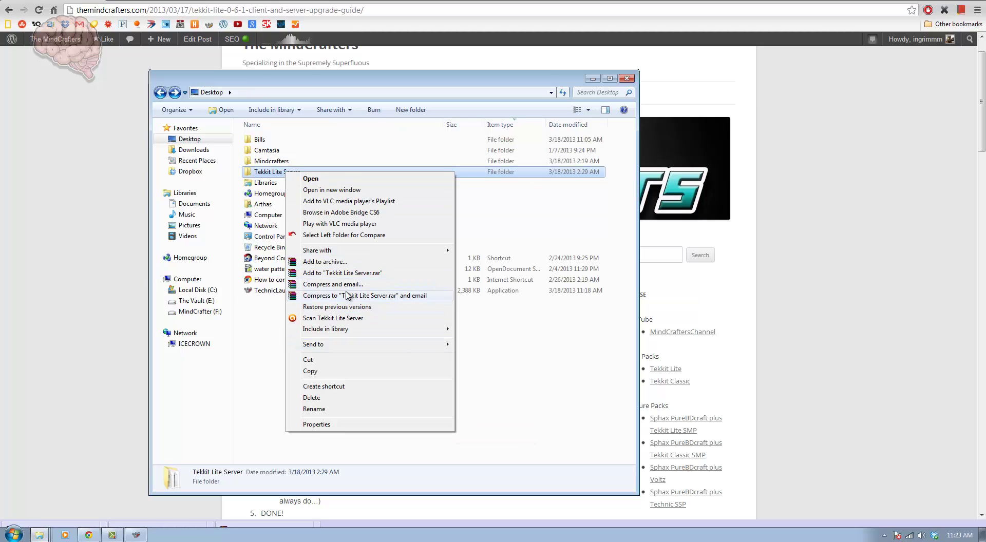
left_click(345, 272)
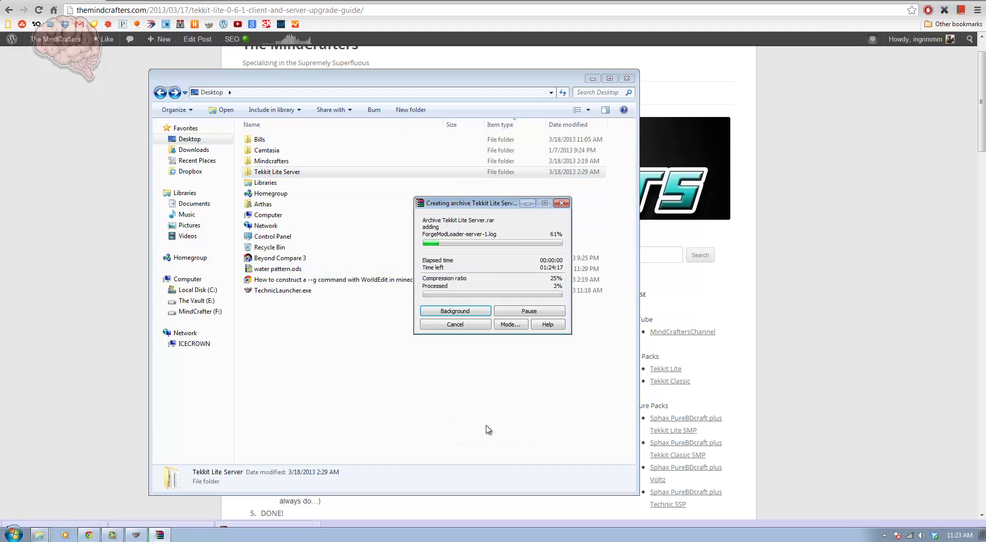
left_click(511, 324)
left_click(464, 266)
left_click(468, 304)
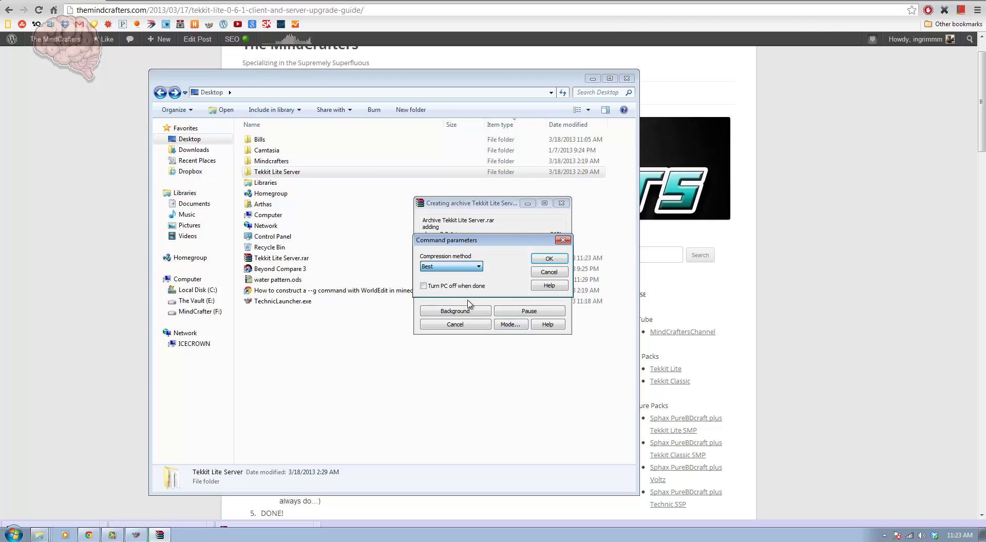
left_click(549, 258)
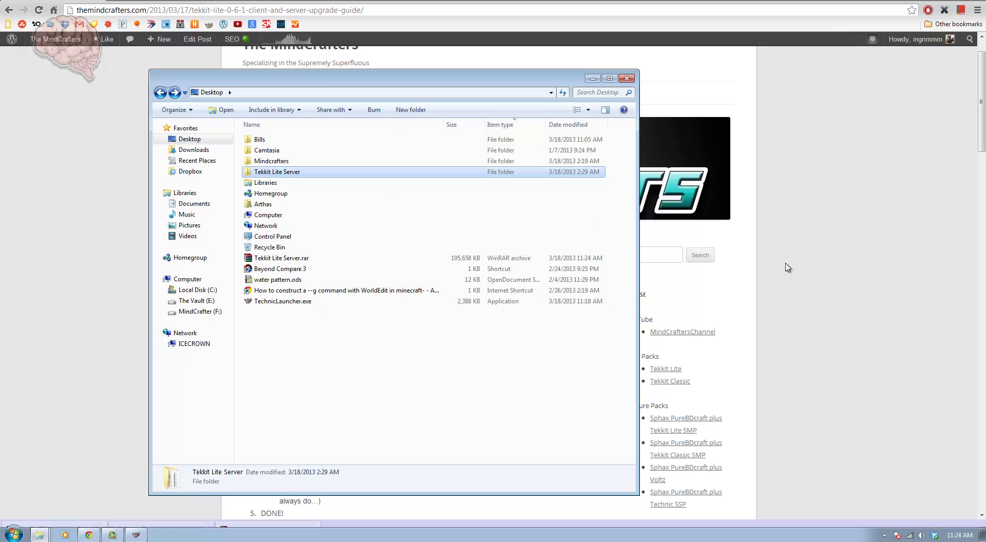
left_click(293, 262)
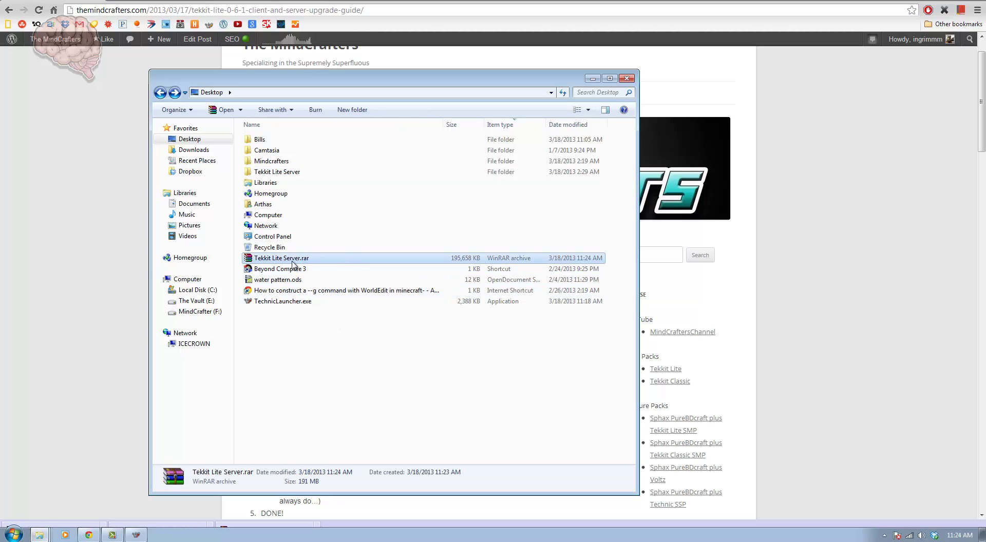
Step: Download the server files from the guide's official link as Tekkit_Lite_Server_0.6.1.zip in Downloads, replacing the existing copy
left_click(801, 198)
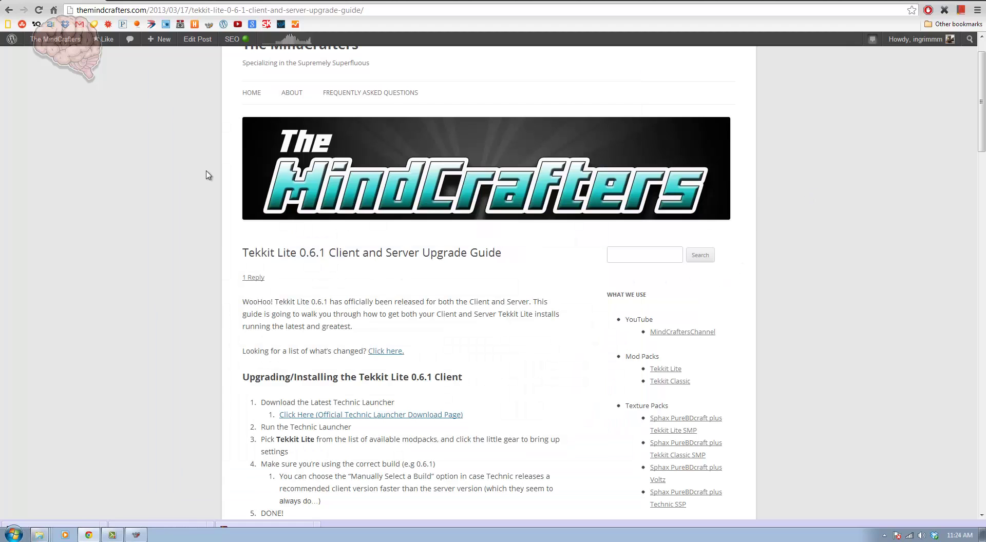
scroll(420, 291, "down", 5)
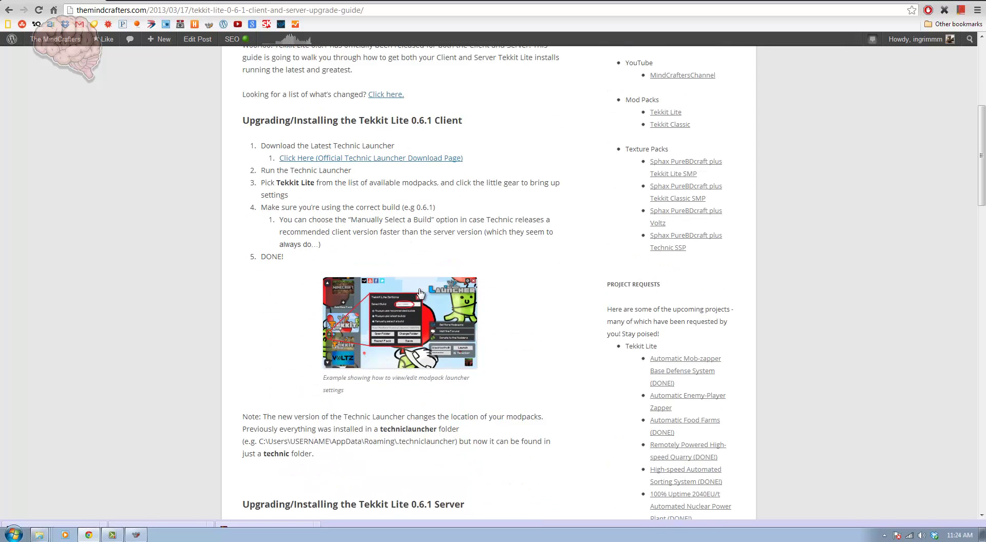
scroll(420, 292, "down", 9)
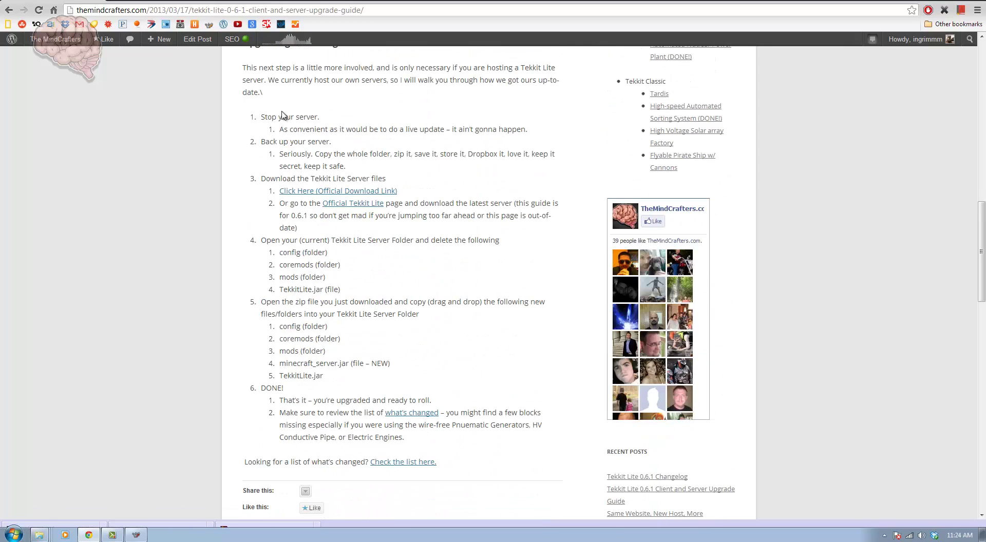
right_click(326, 192)
left_click(354, 233)
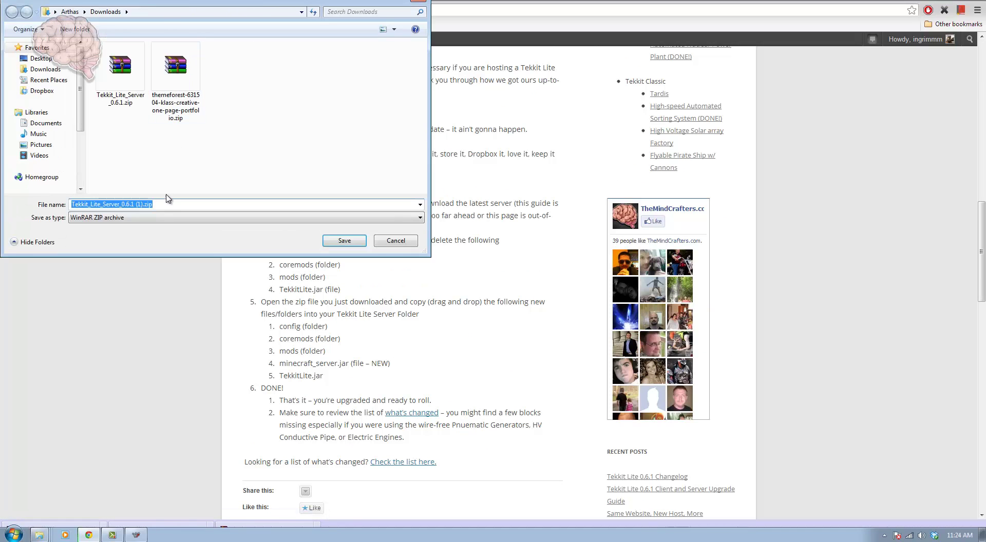
left_click(150, 204)
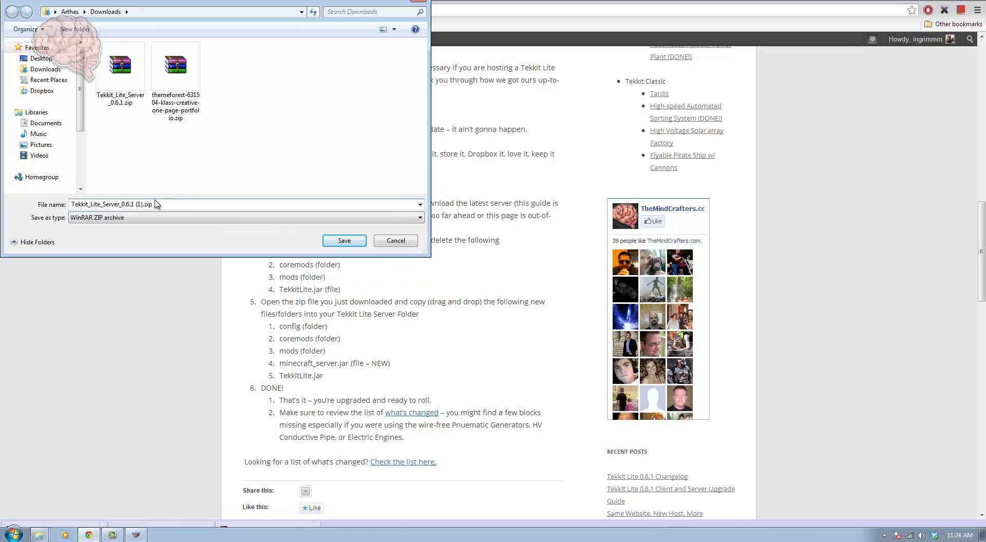
key("BackSpace")
key("BackSpace")
key("BackSpace")
key("BackSpace")
key("Return")
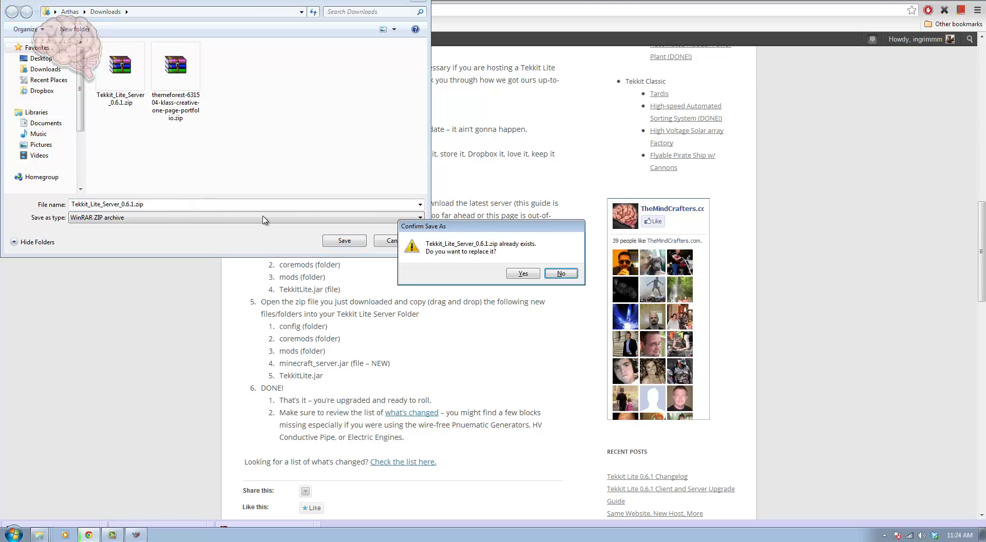
left_click(533, 276)
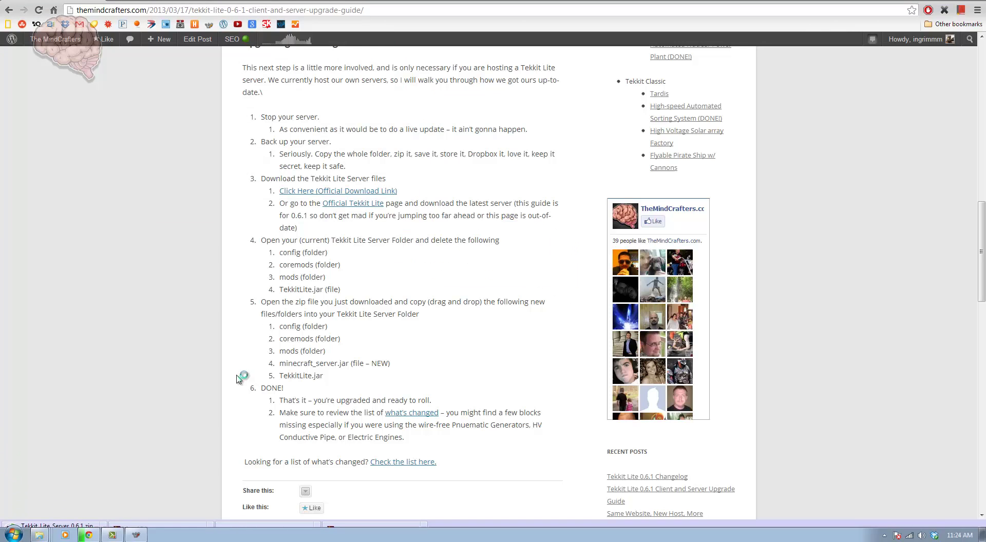
Step: Open two new file windows, one showing Downloads and the other showing the desktop
key("super+e")
left_click_drag(303, 93, 202, 54)
left_click(107, 124)
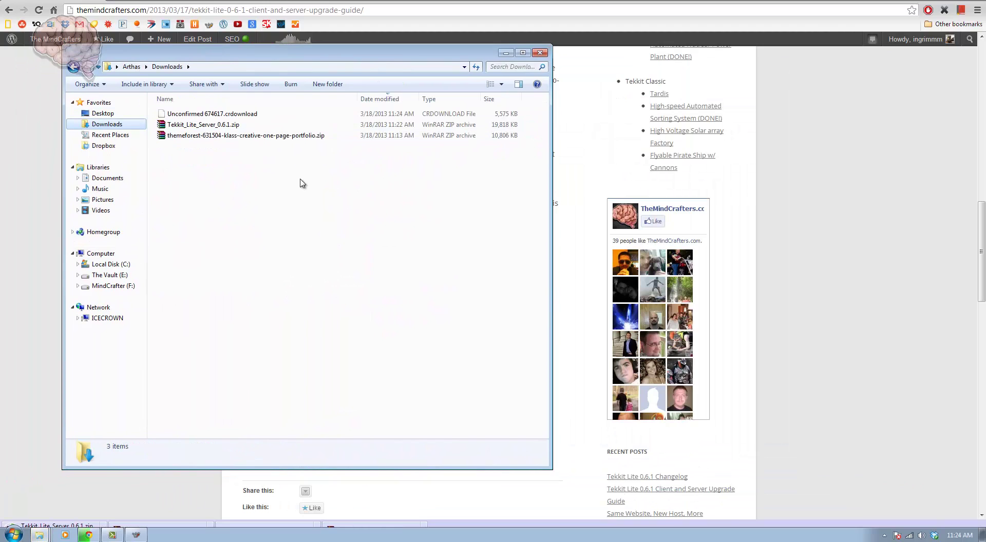
key("super+e")
left_click_drag(182, 64, 526, 49)
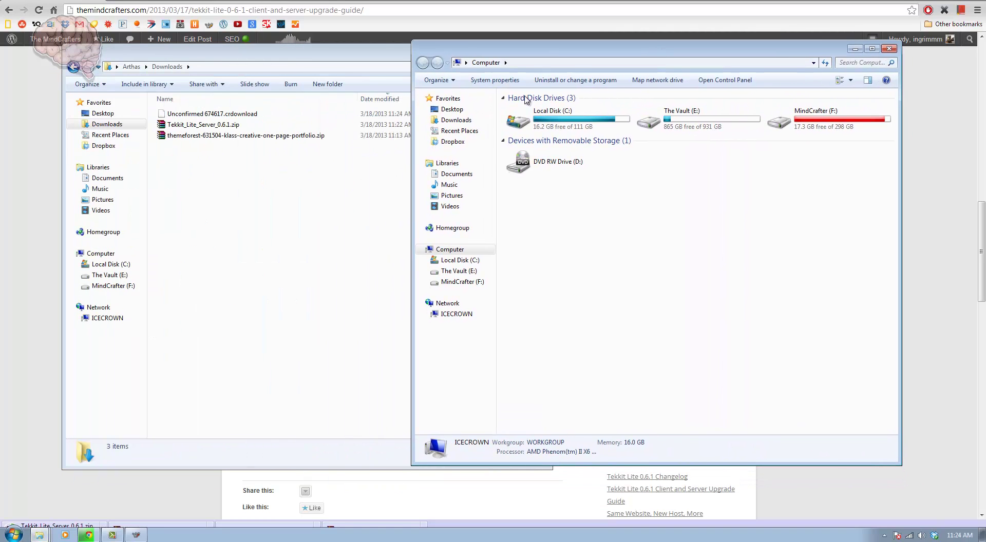
left_click(452, 109)
Step: Arrange the two file windows side by side and open the Tekkit Lite Server folder in the desktop one
left_click(318, 51)
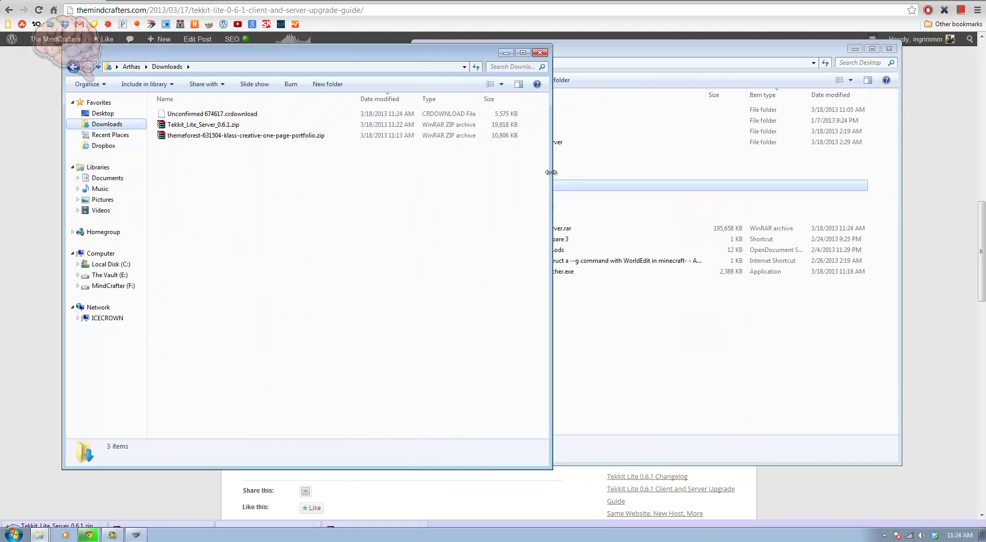
left_click_drag(551, 172, 409, 172)
left_click(424, 54)
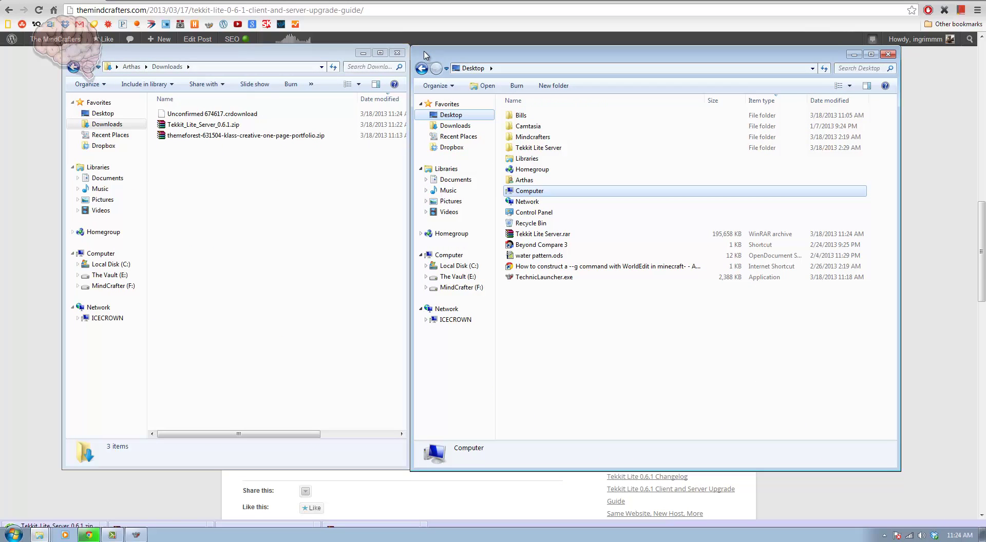
left_click_drag(424, 55, 424, 53)
double_click(540, 148)
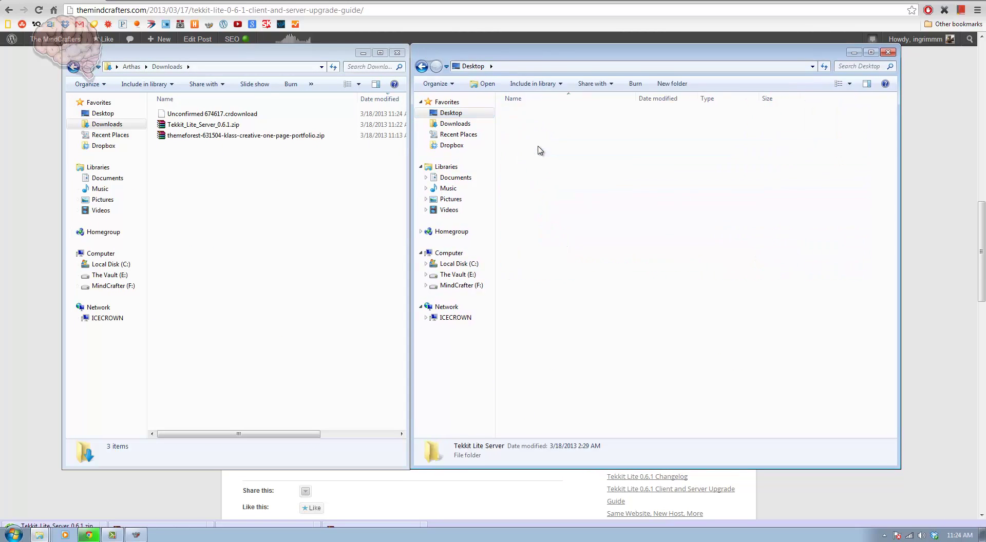
Step: Open Tekkit_Lite_Server_0.6.1.zip, dismiss the WinRAR license notice, and review the archive's config folder, TekkitLite.jar, launch files and server.properties
left_click(220, 143)
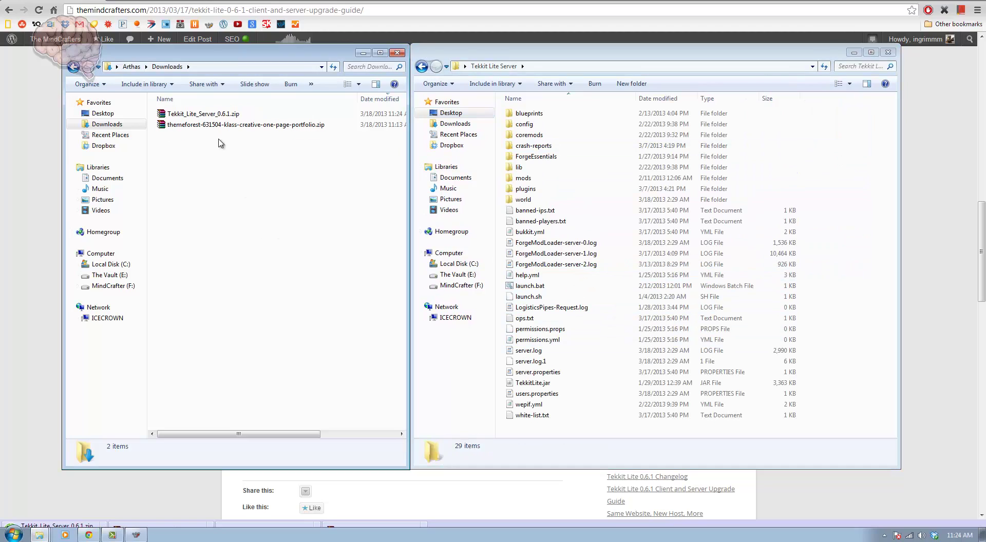
double_click(206, 114)
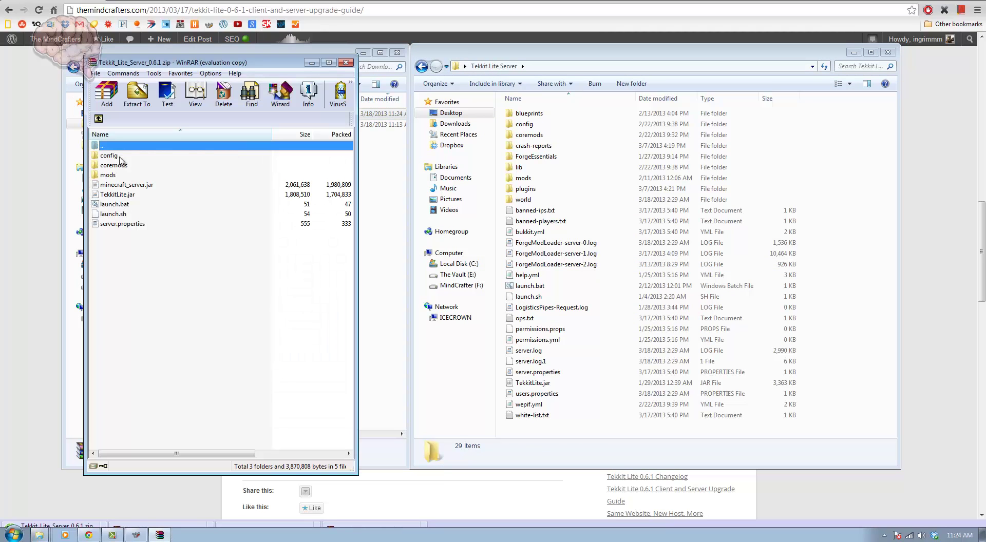
left_click(119, 156)
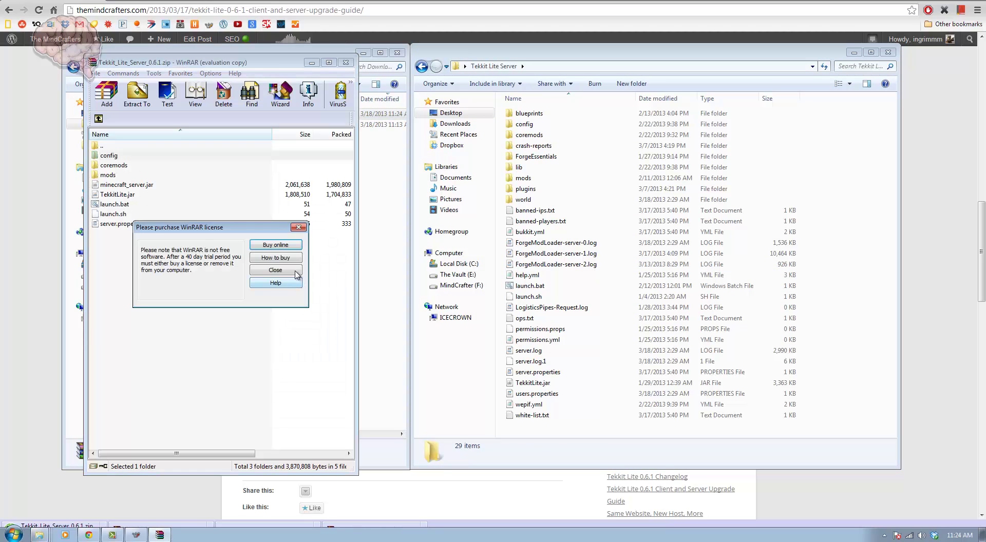
left_click(295, 271)
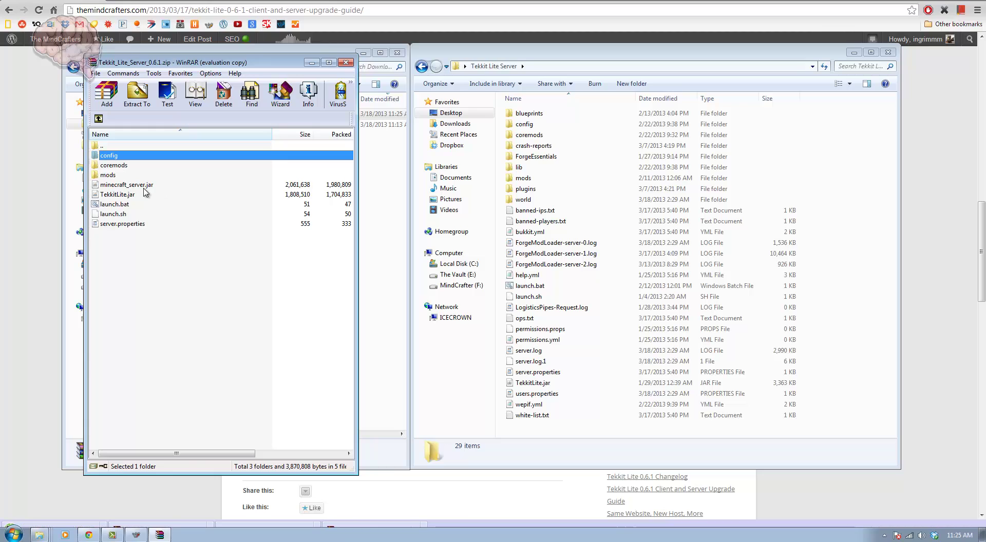
left_click(131, 197)
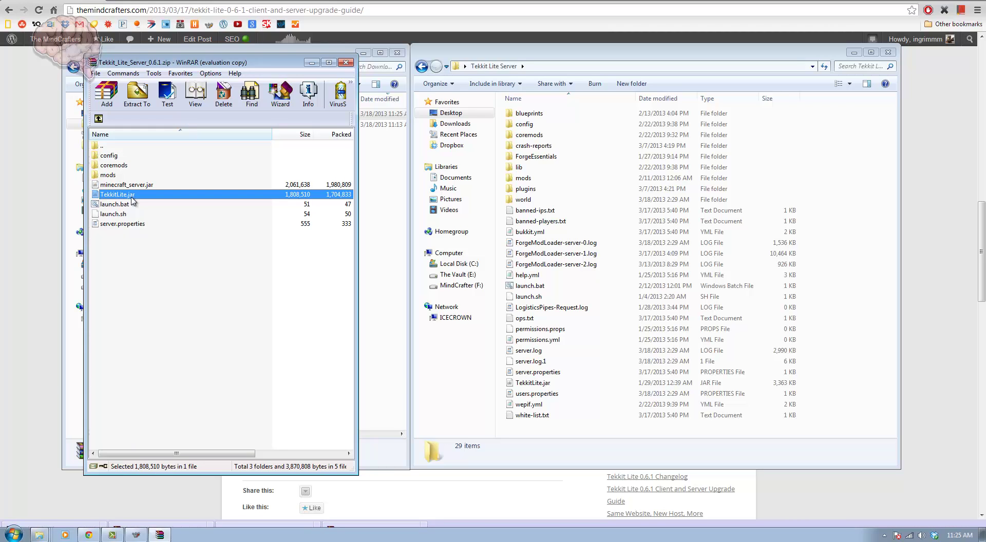
left_click(121, 206)
left_click(124, 218)
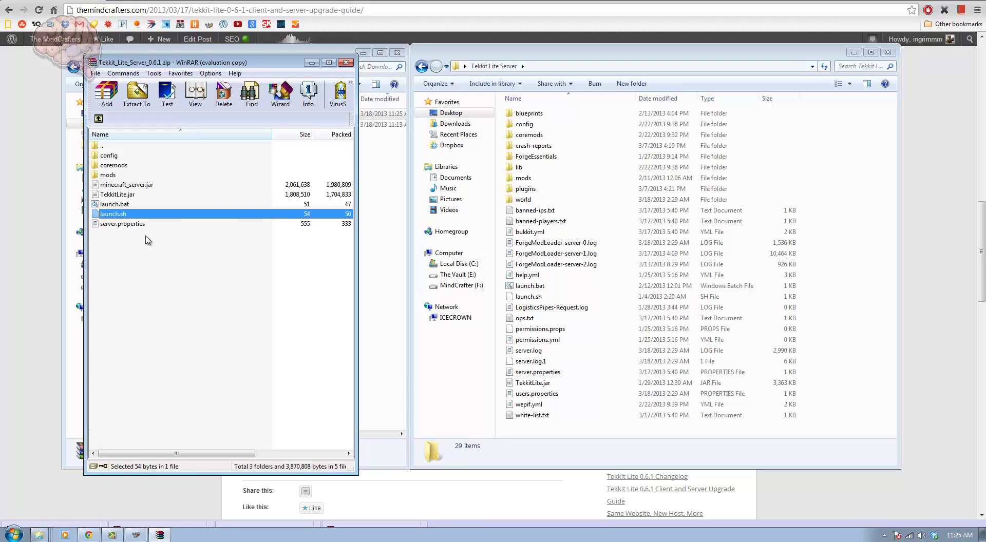
left_click(141, 226)
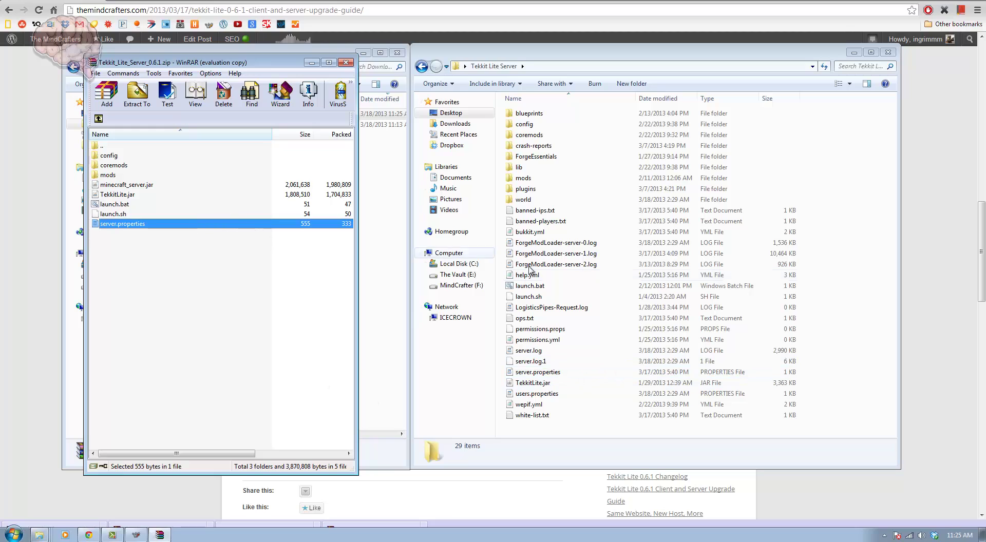
Step: Delete the config, coremods and mods folders and TekkitLite.jar from the Tekkit Lite Server folder
left_click(530, 125)
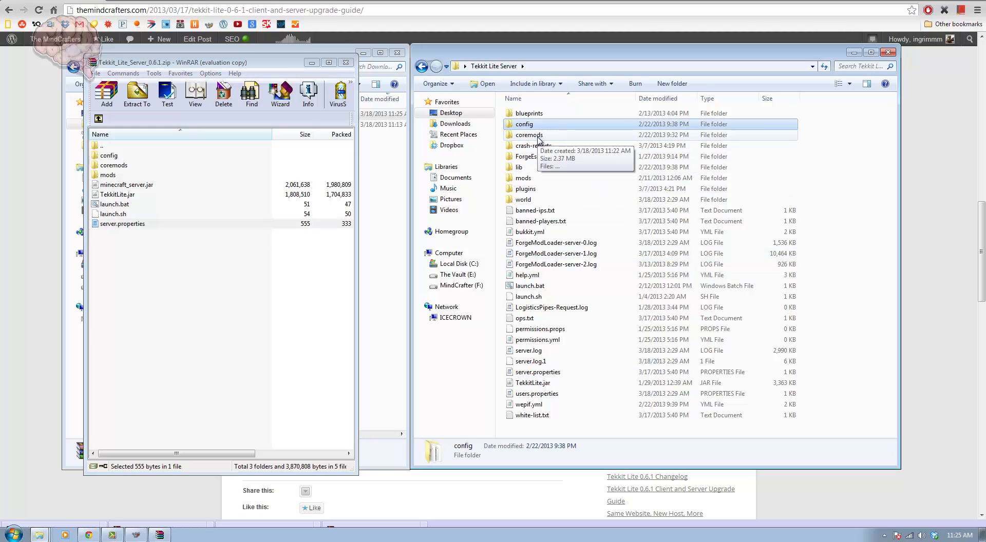
left_click(535, 136, "ctrl")
left_click(534, 178, "ctrl")
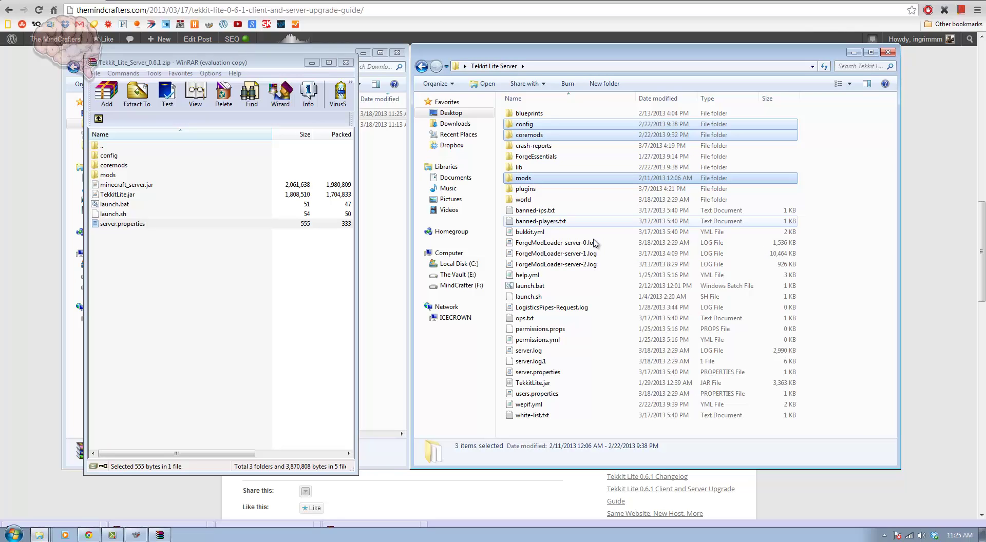
left_click(552, 383, "ctrl")
right_click(553, 388)
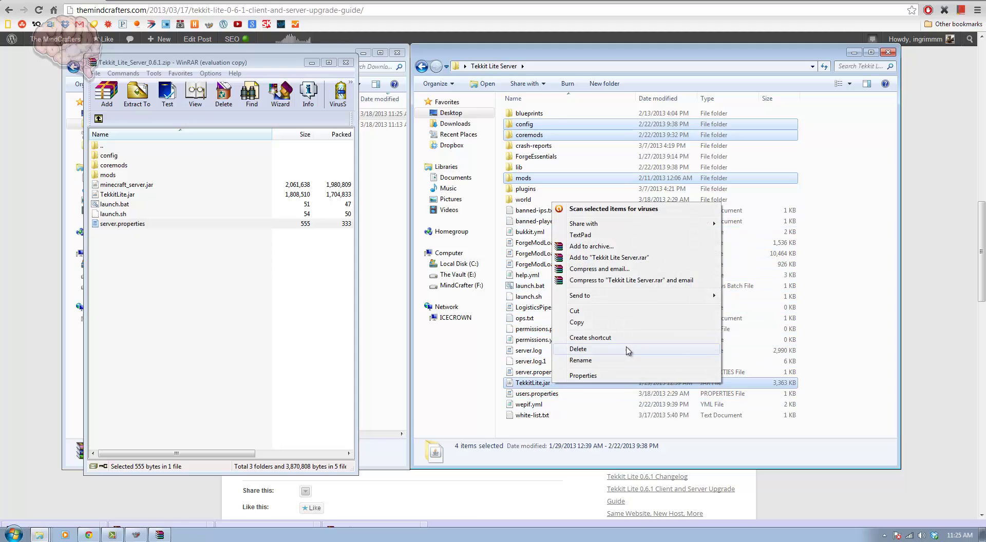
left_click(619, 353)
left_click(548, 284)
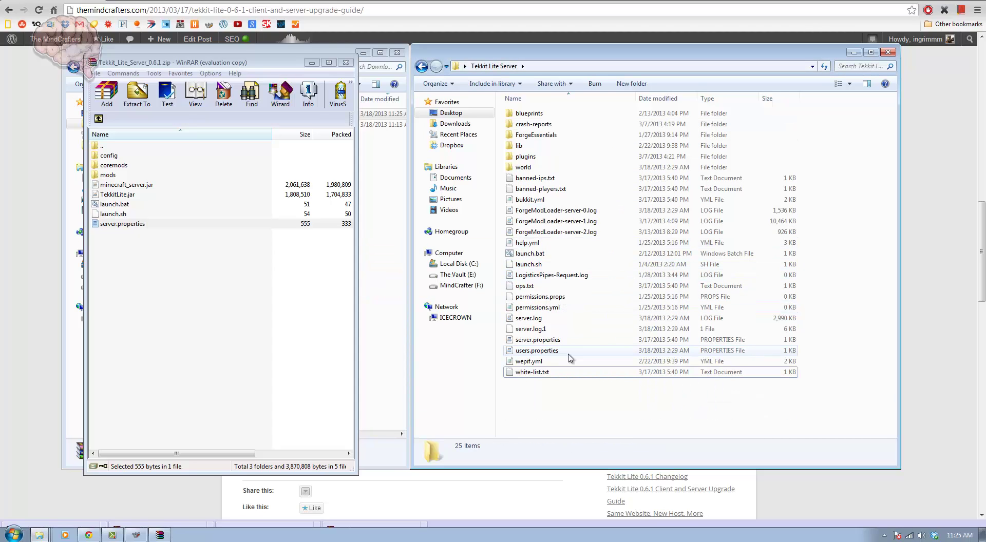
Step: Extract config, coremods, mods, minecraft_server.jar and TekkitLite.jar from the archive into the Tekkit Lite Server folder, and start the server with launch.bat
left_click_drag(121, 158, 584, 420)
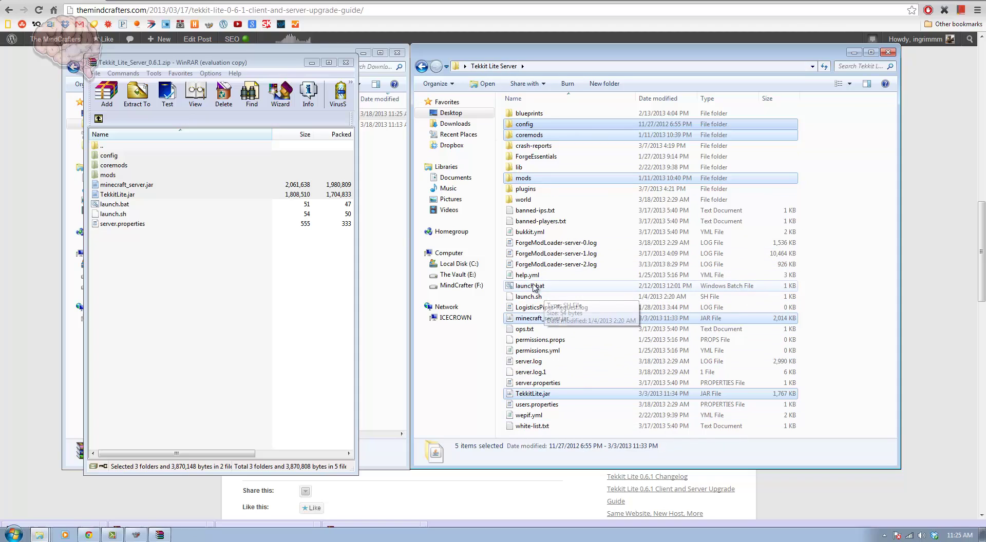
left_click(512, 288)
double_click(517, 287)
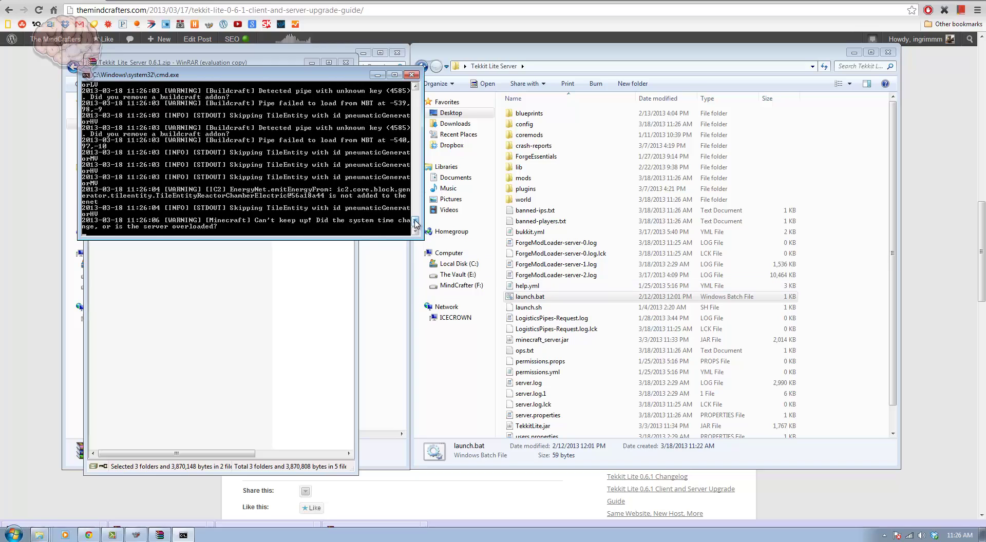
left_click_drag(415, 223, 415, 211)
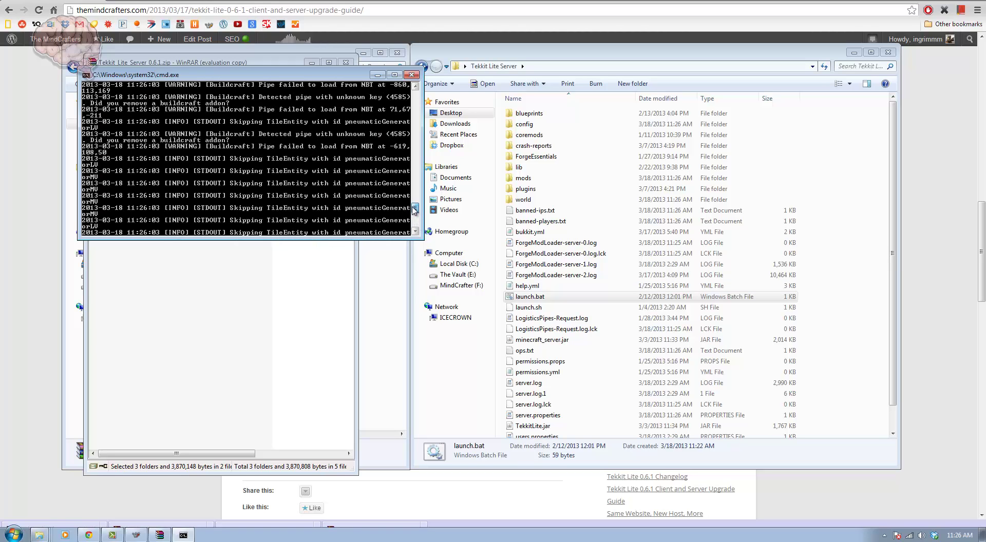
mouse_move(415, 211)
left_mouse_down()
mouse_move(415, 197)
mouse_move(420, 228)
left_mouse_up()
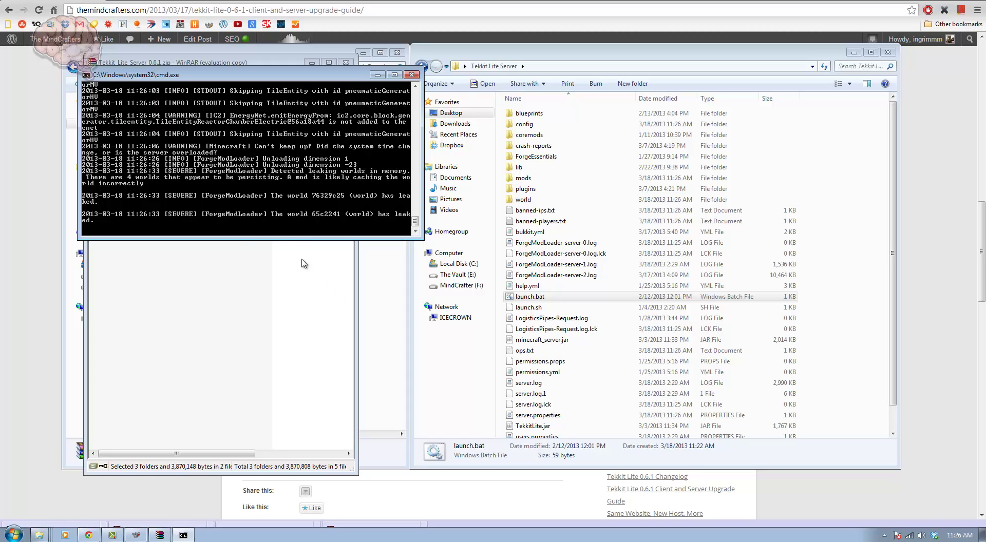
Step: Switch to the Tekkit Lite client, open the multiplayer server list and join the Tekkit Lite server
left_click(138, 536)
left_click(492, 290)
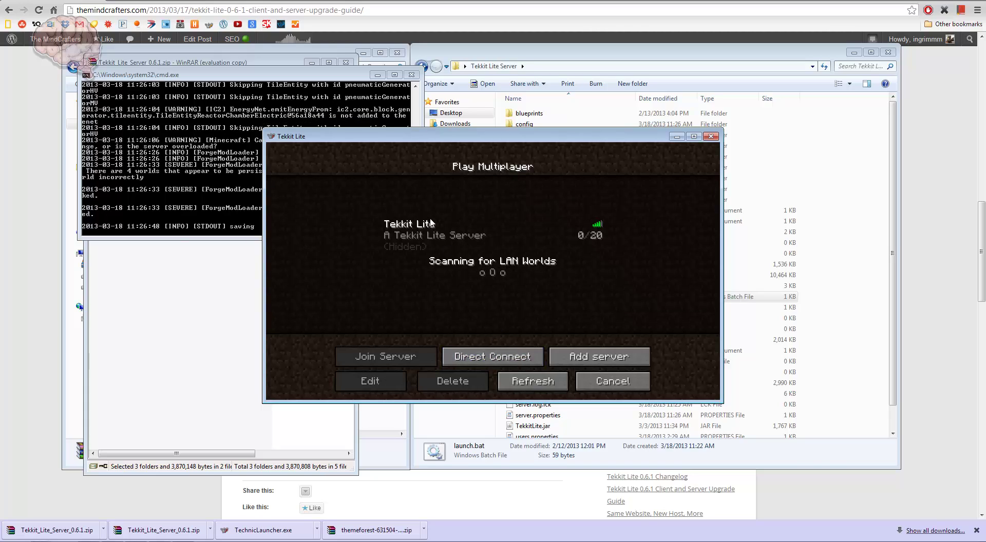
left_click(424, 240)
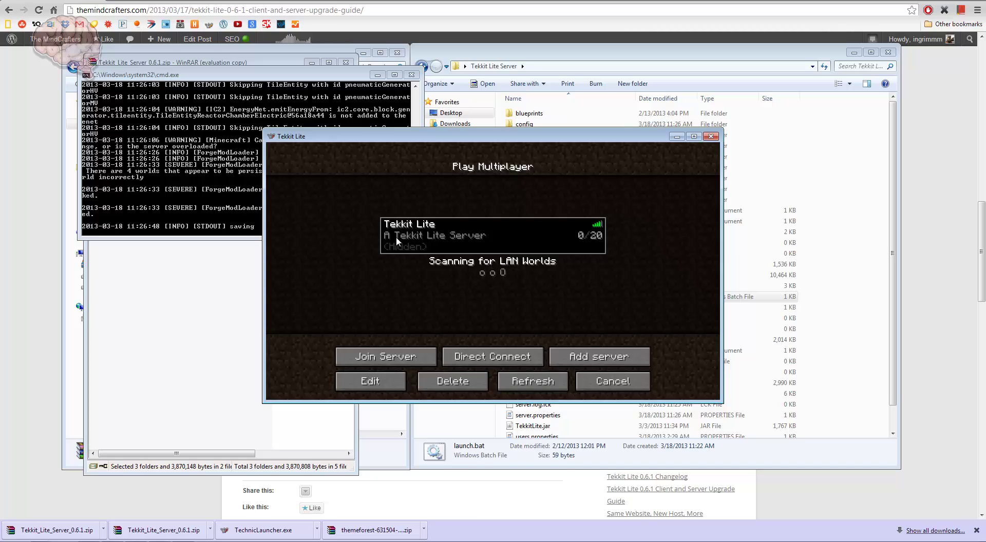
left_click_drag(394, 136, 493, 166)
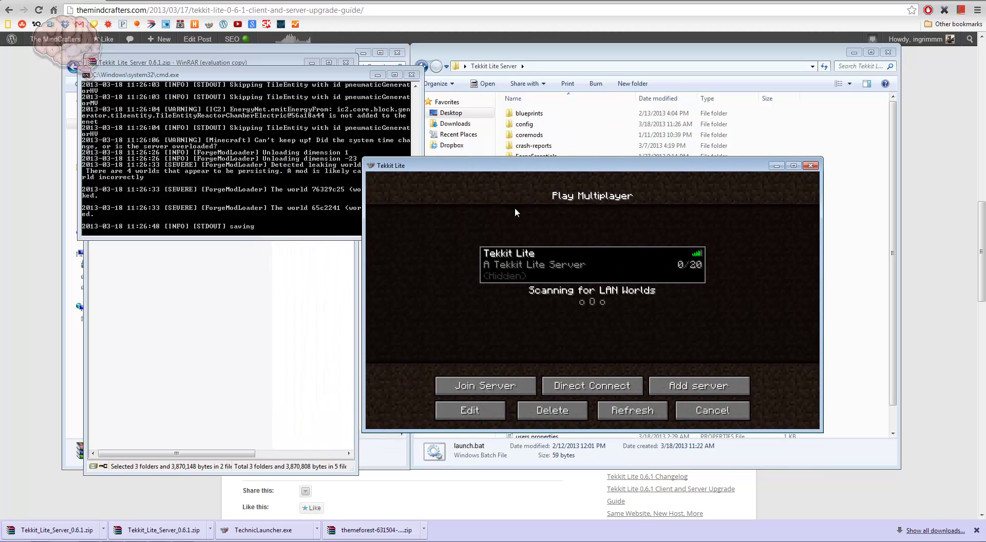
double_click(517, 262)
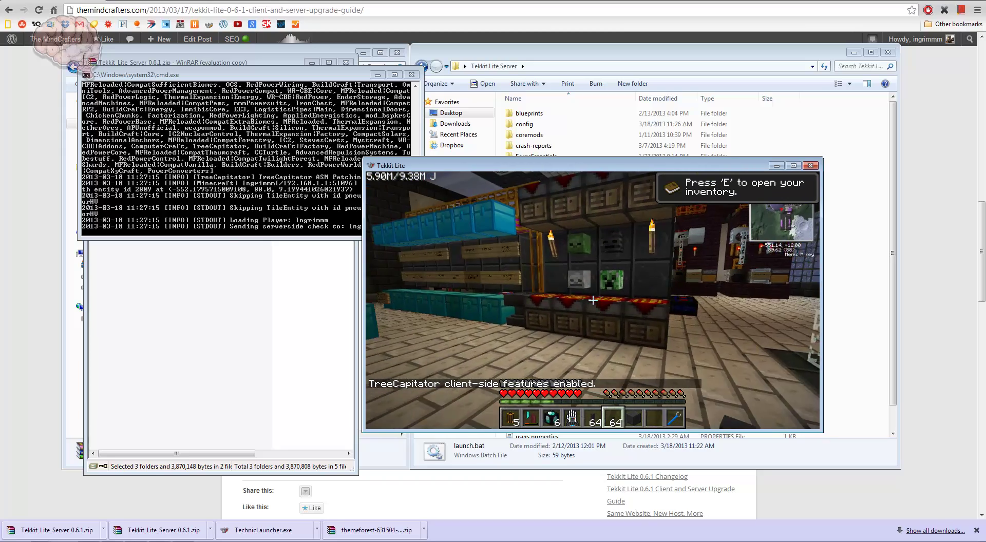
Step: Walk through the base to examine the compressors, furnaces, hallways and the energy equipment beside the glass wall
key("w")
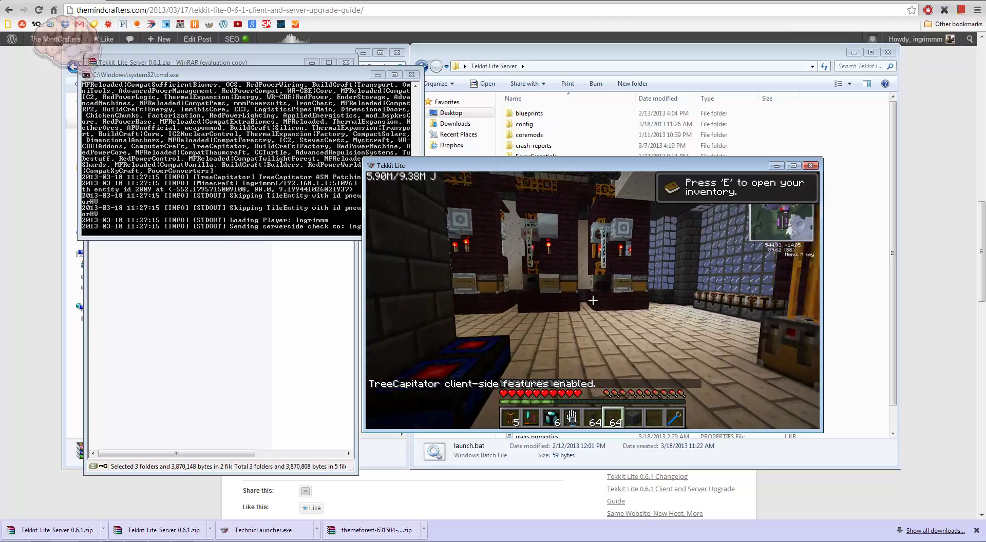
key("w")
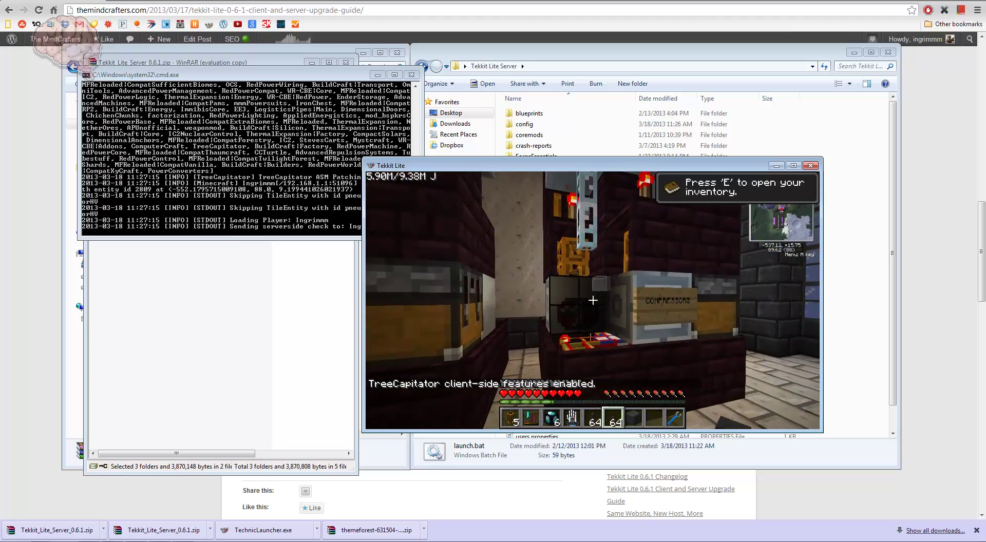
key("w")
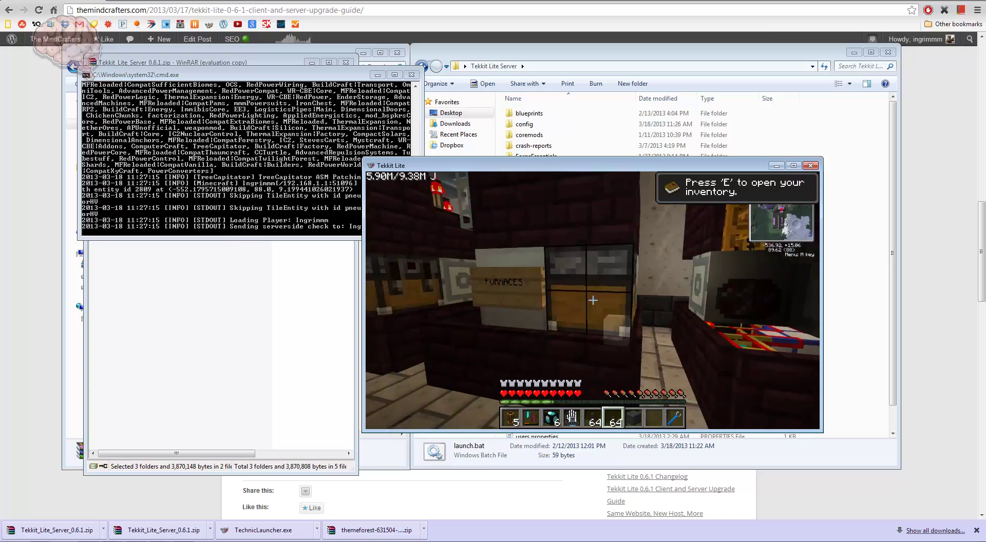
key("w")
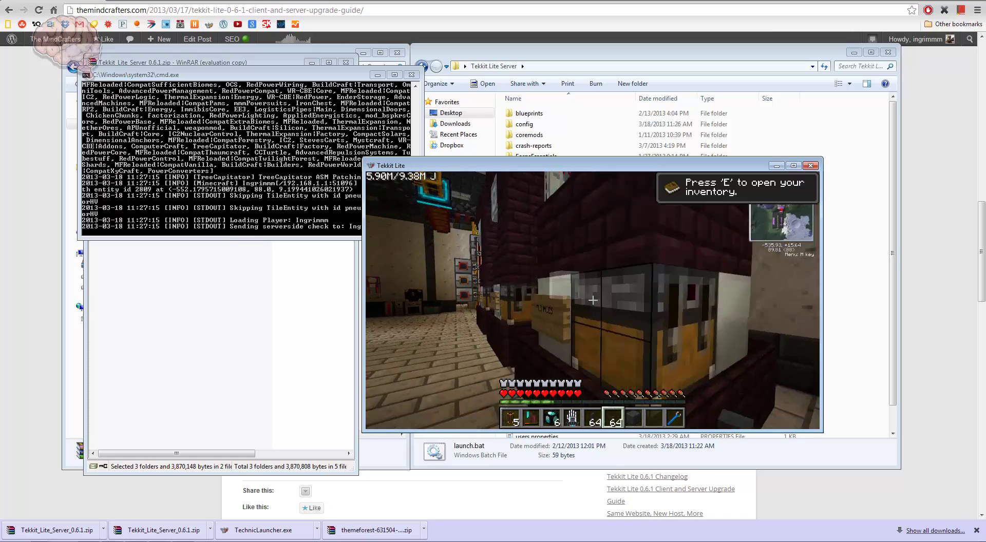
key("w")
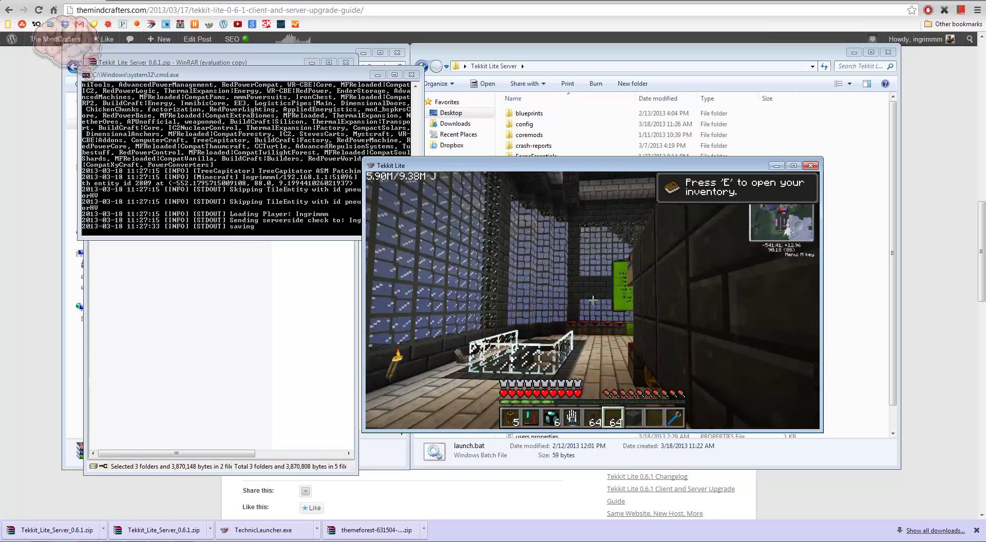
key("w")
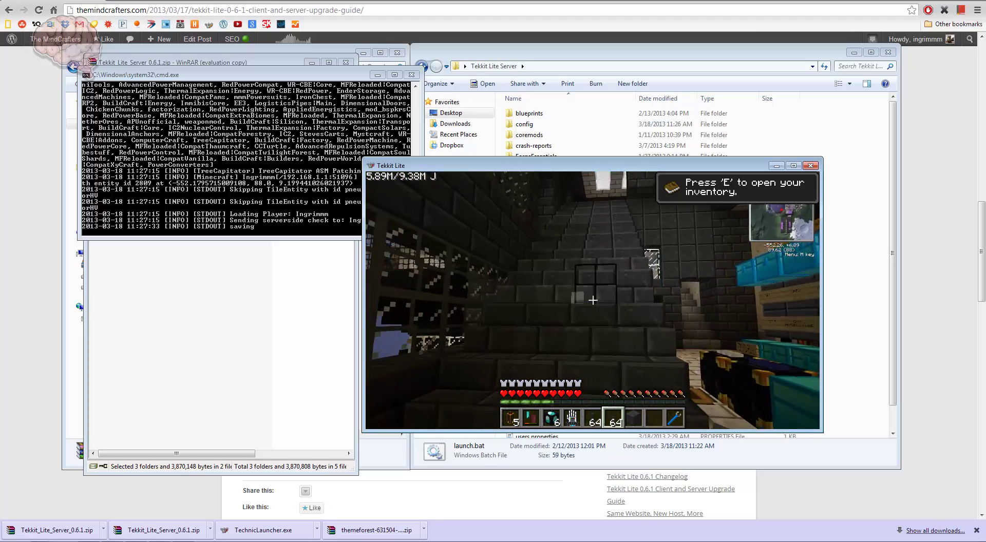
key("w")
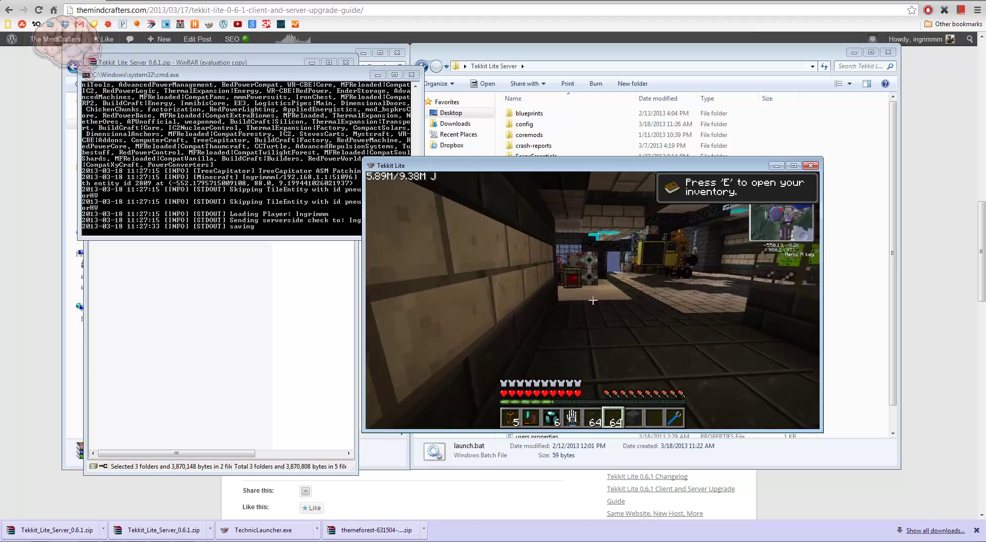
key("w")
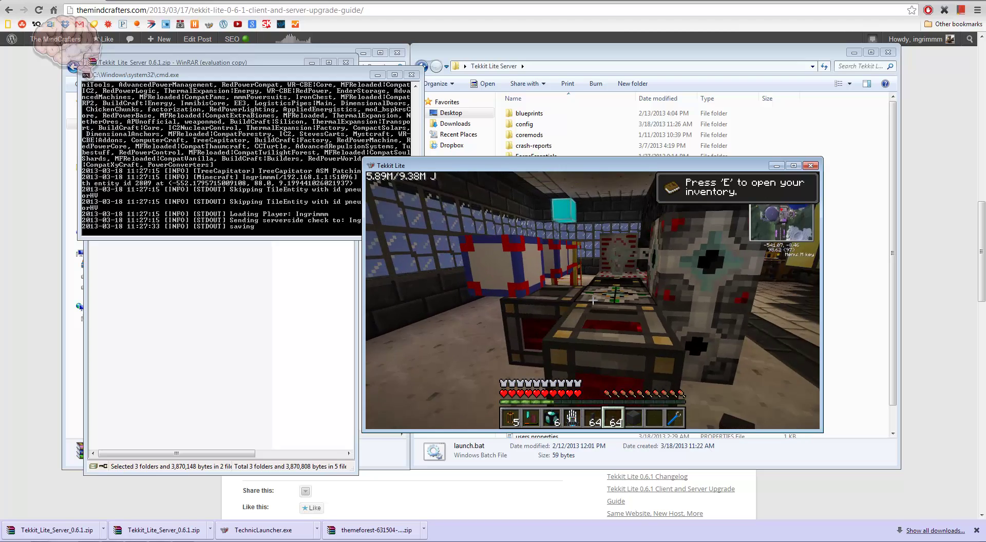
Step: Filter the inventory's item list by "wooden" and add two Wooden Conductive Pipes to the inventory
type("e")
type("wooden")
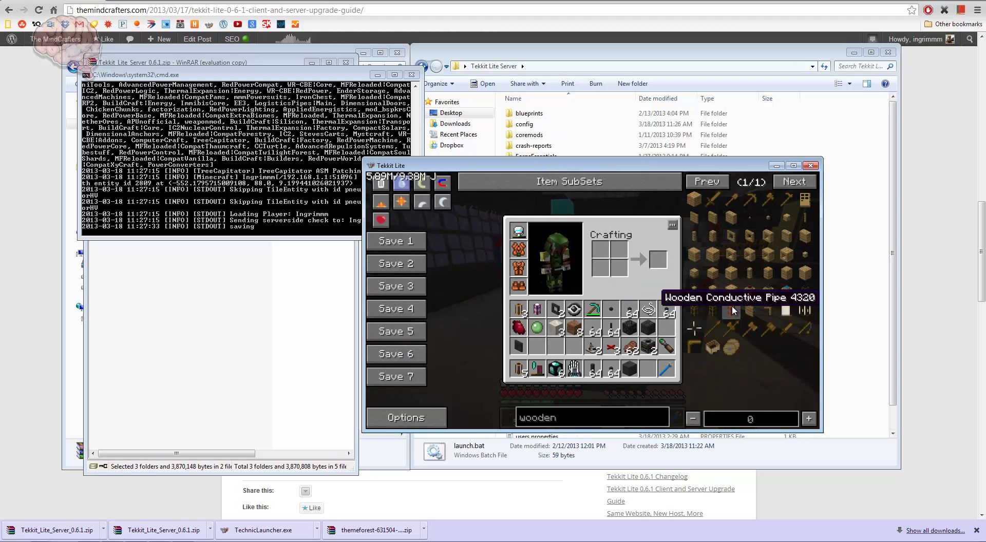
right_click(732, 305)
right_click(732, 305)
key("e")
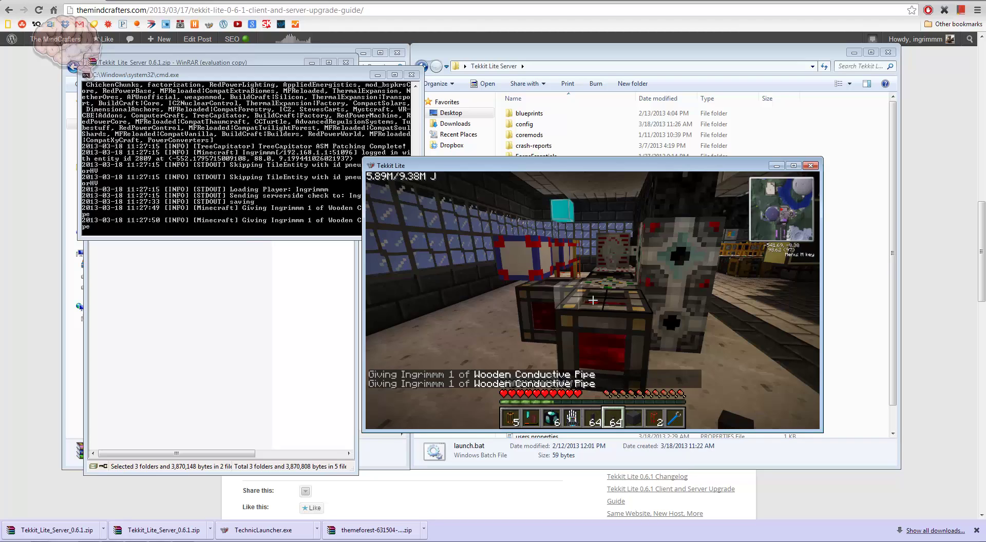
Step: Place the two Wooden Conductive Pipes against the energy blocks, breaking and re-placing the one set on the floor
right_click(593, 300)
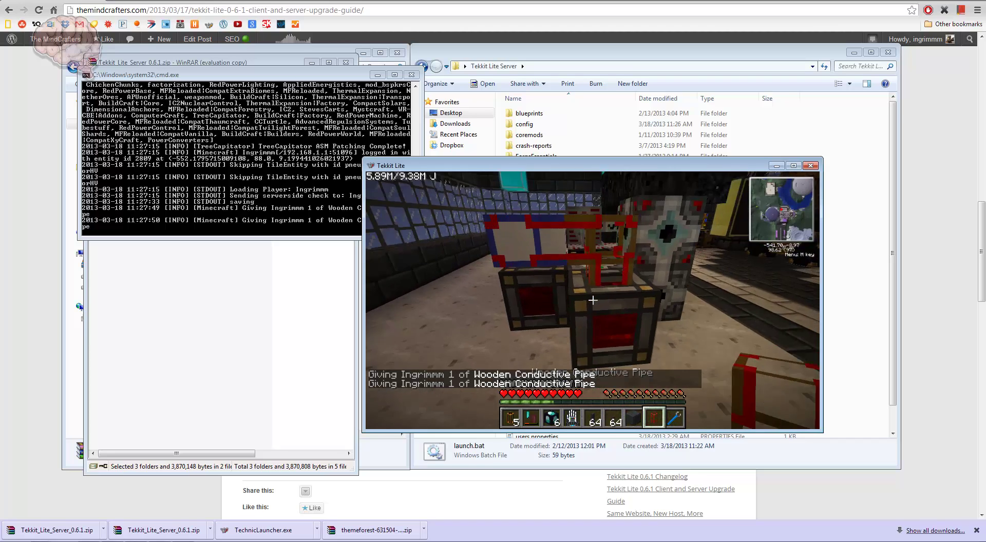
right_click(592, 300)
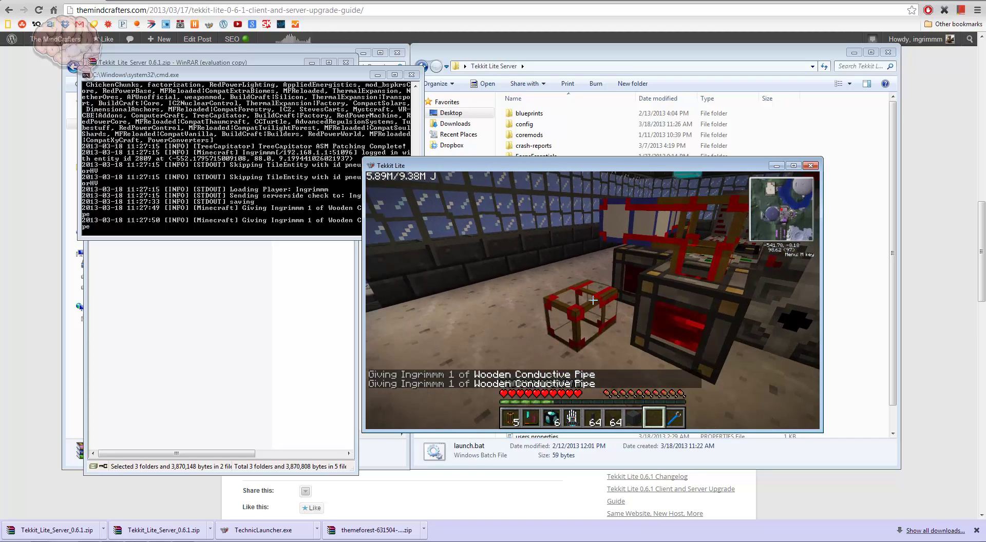
left_click(593, 300)
key("w")
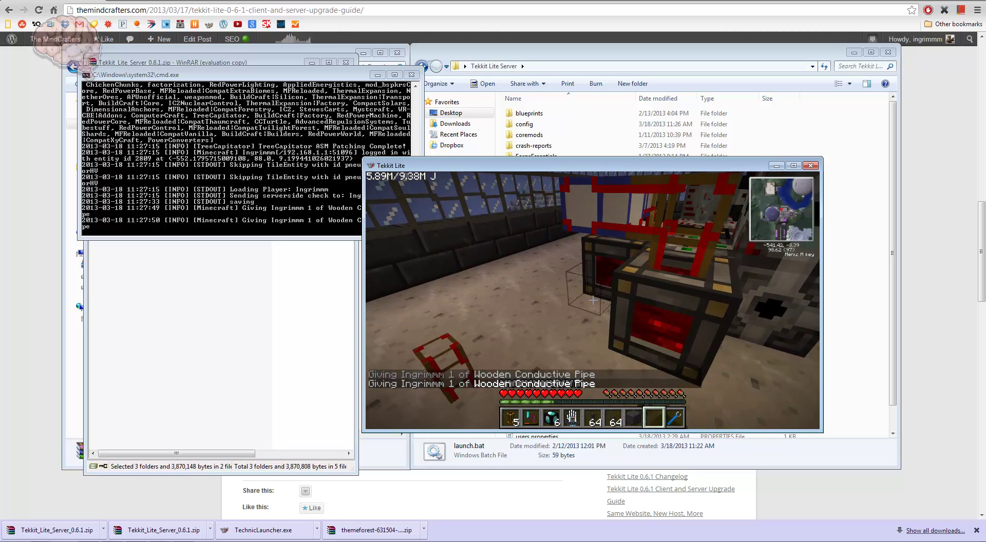
key("w")
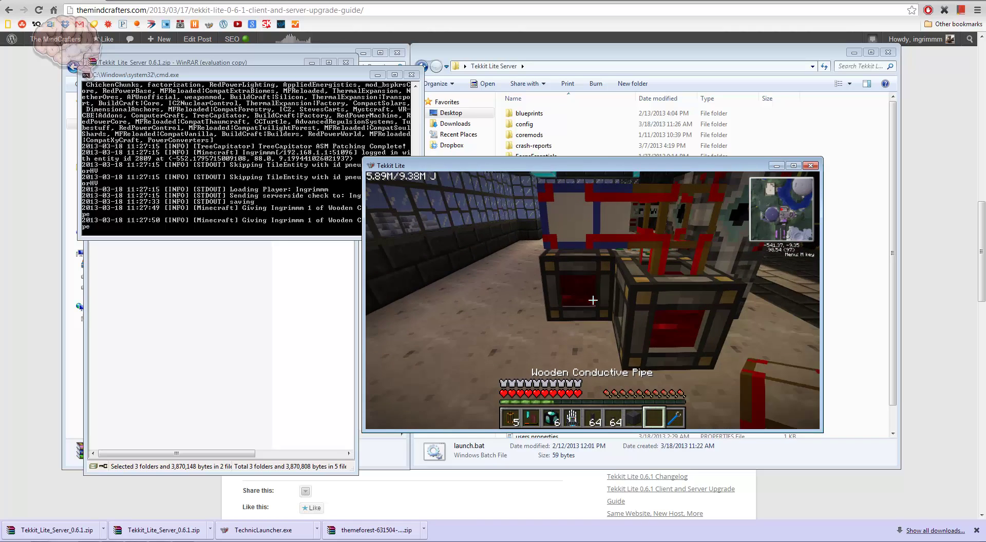
key("w")
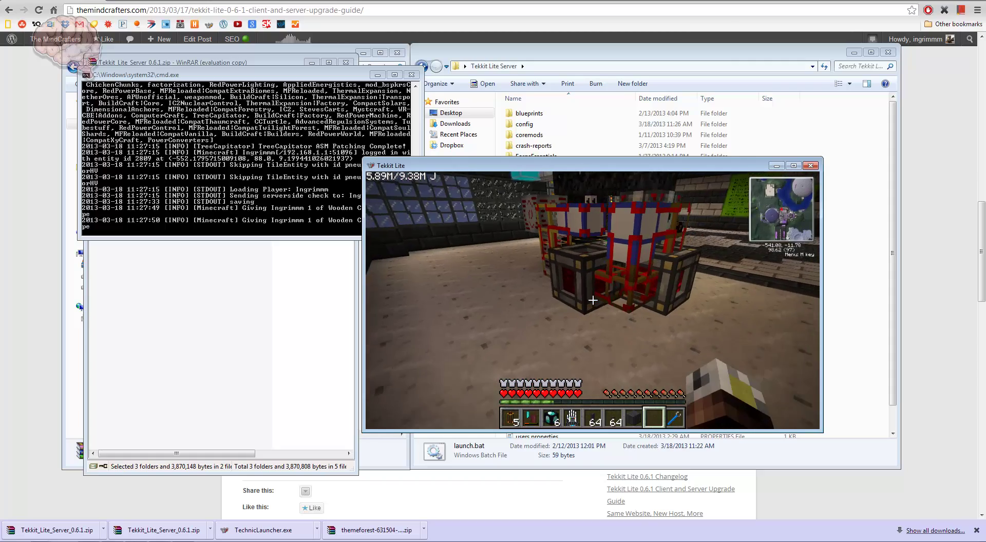
Step: Check the Energy Bridge's input and output status, close it and walk back into the base
right_click(592, 300)
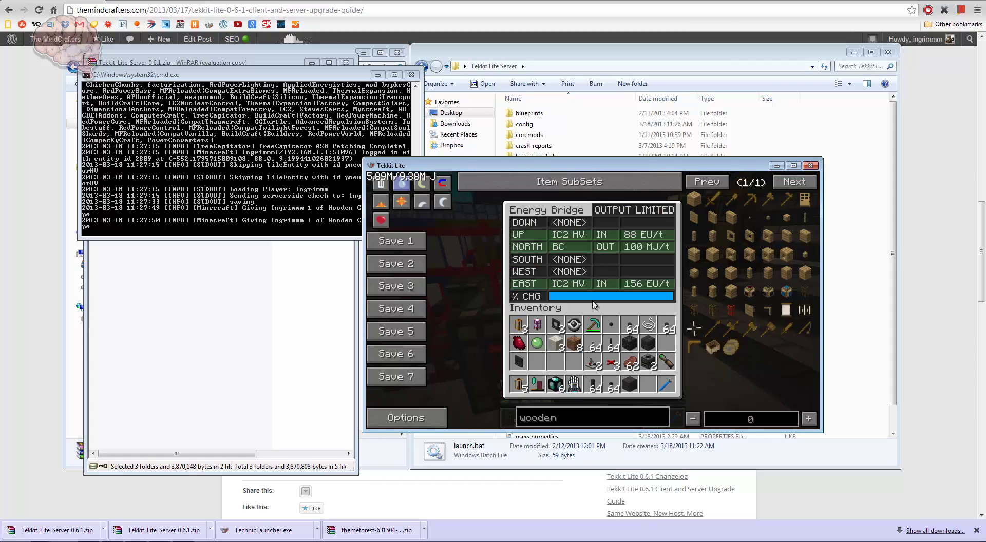
key("Escape")
key("w")
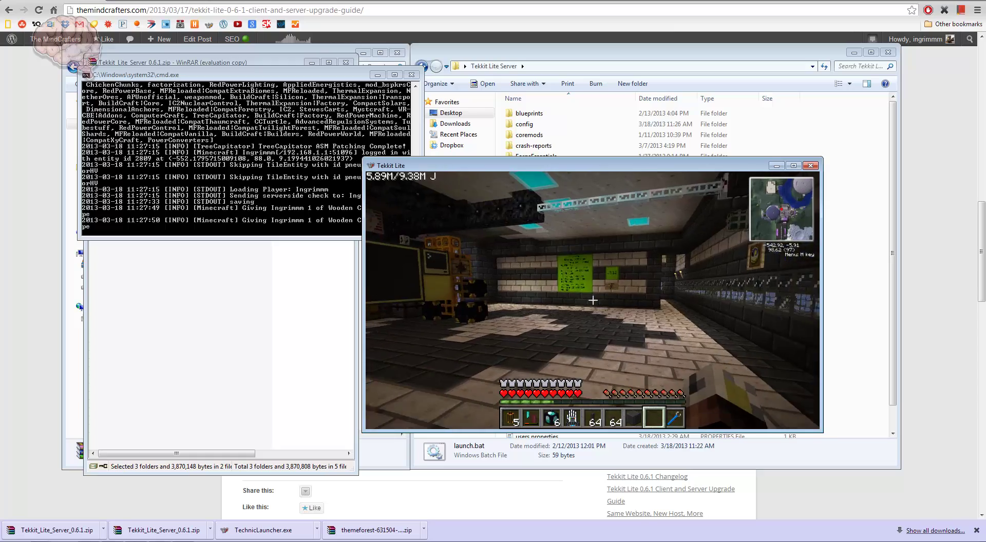